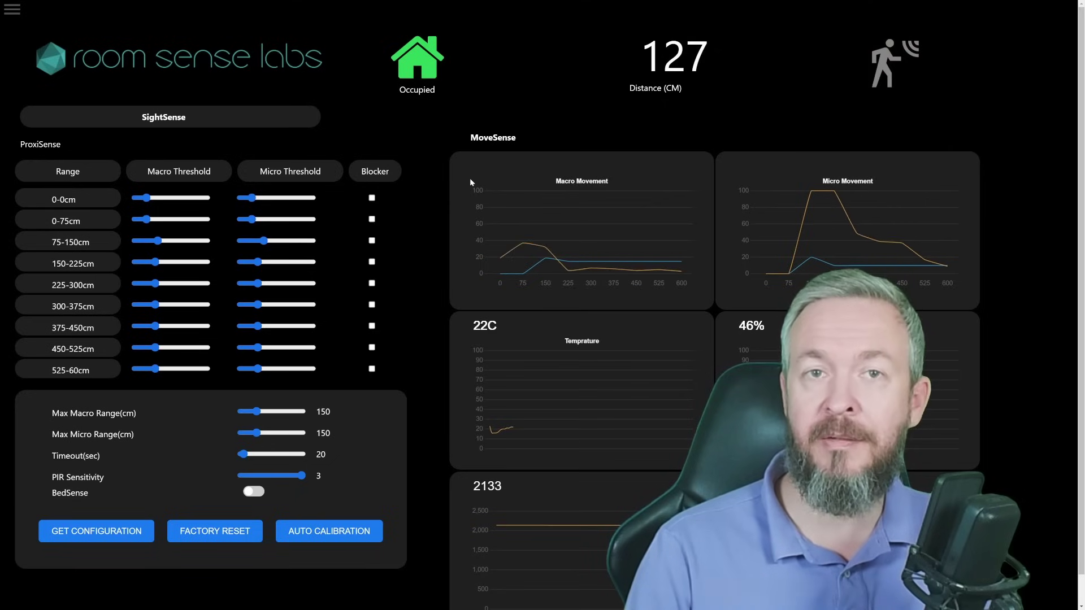
- Watch the live SightSense dashboard register a hand wave: 135 cm, motion detected, Occupied
{"action": "mouse_move", "coordinate": [478, 250]}
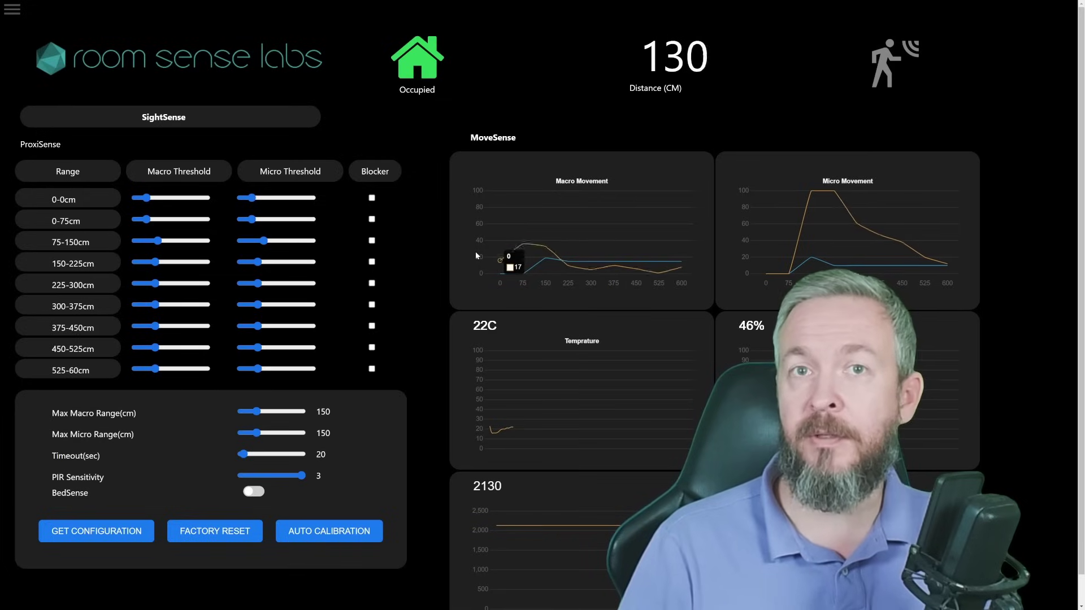
- Start the sensor's AUTO CALIBRATION on the RoomSense IQ setup page
{"action": "left_click", "coordinate": [287, 528]}
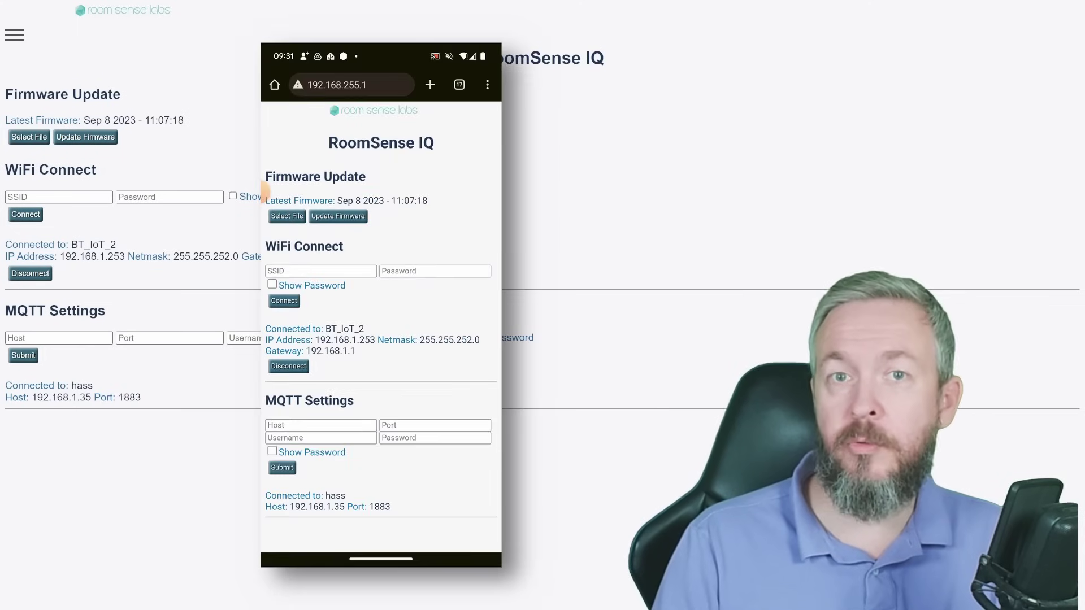
- Join the sensor to the WiFi network BT_IoT_2 with its password
{"action": "left_click", "coordinate": [321, 271]}
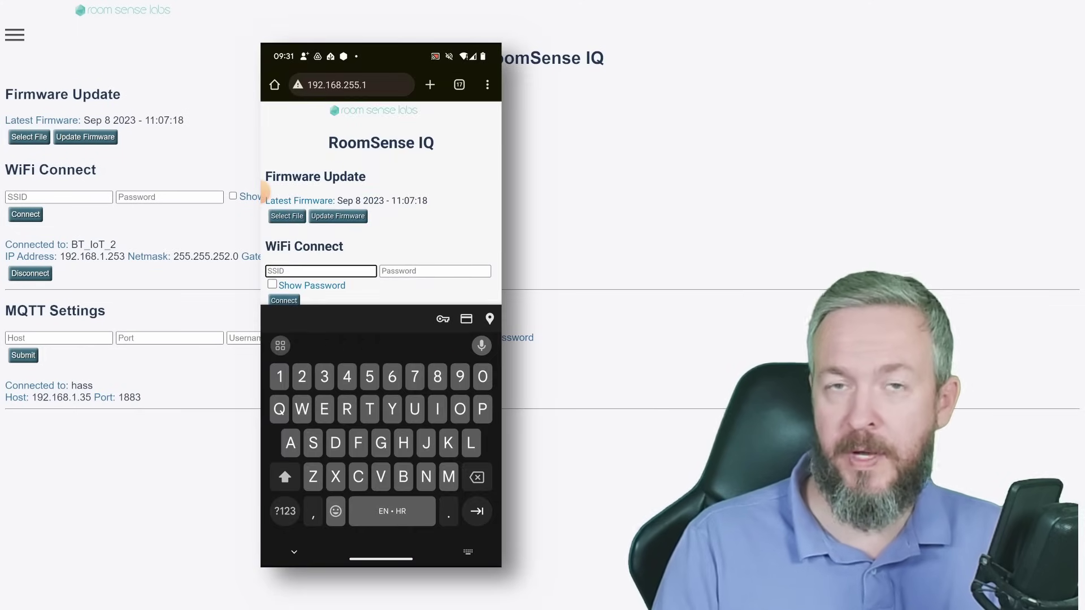
{"action": "type", "text": "BT"}
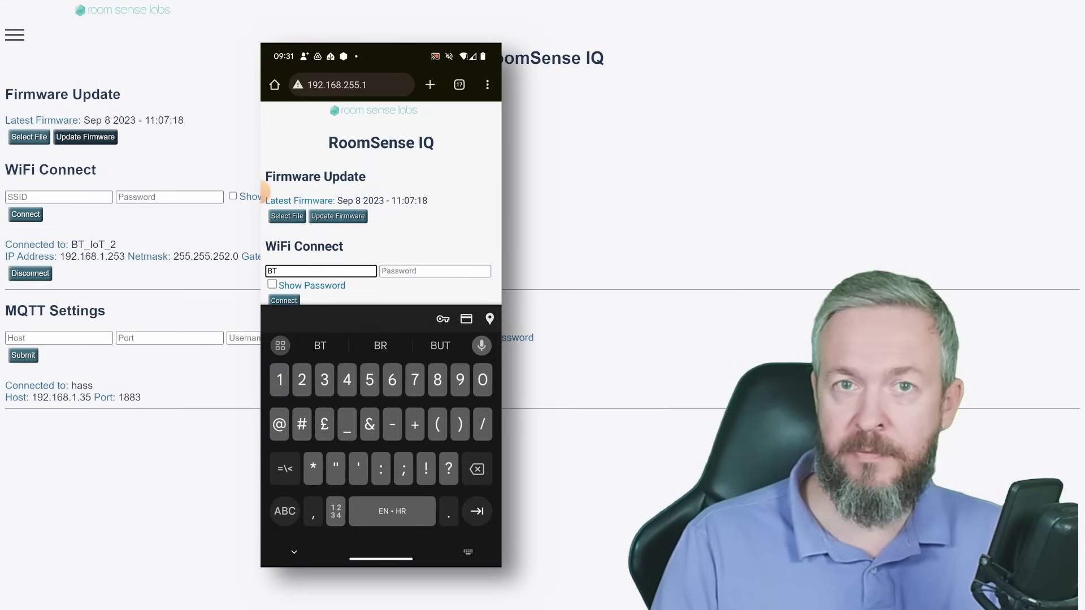
{"action": "type", "text": "_I"}
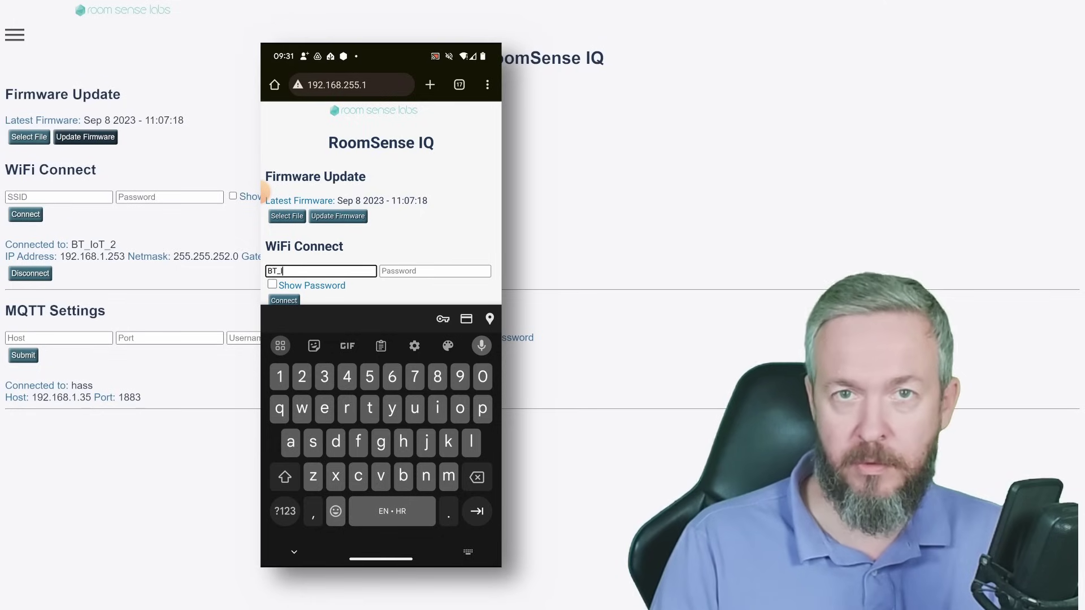
{"action": "type", "text": "oT_2"}
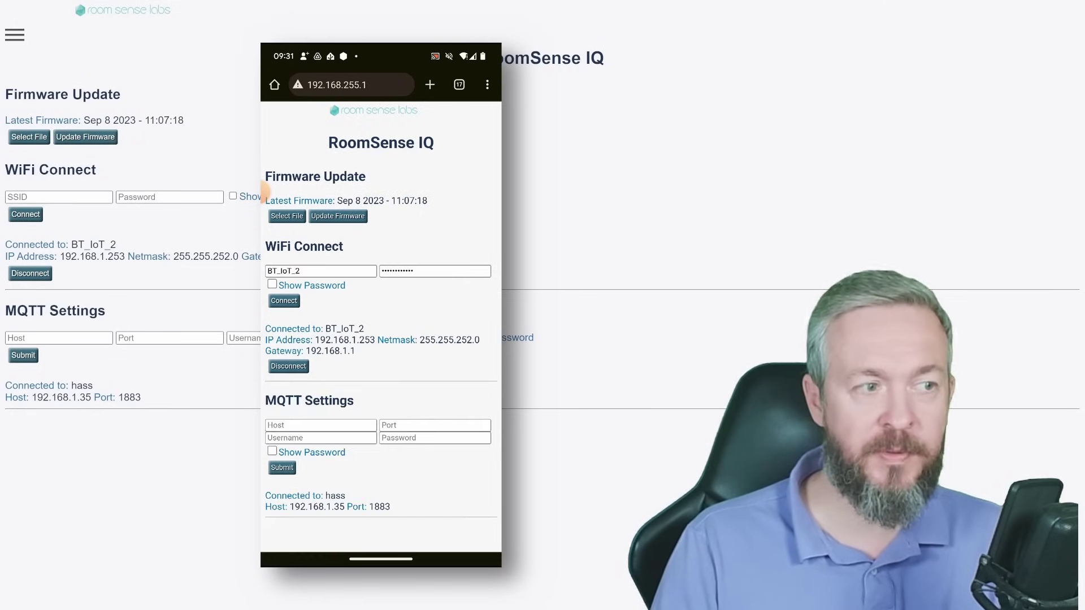
{"action": "left_click", "coordinate": [284, 301]}
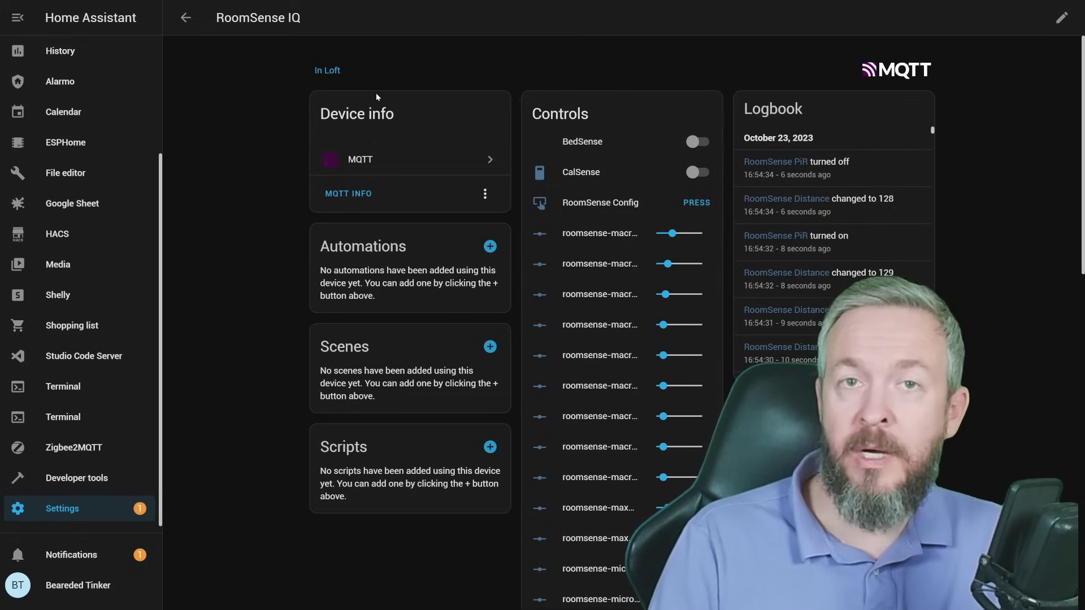
- Scroll down to the RoomSense IQ Sensors card to check Movement and Distance, then back up
{"action": "scroll", "coordinate": [375, 93], "scroll_direction": "down", "scroll_amount": 2}
{"action": "scroll", "coordinate": [375, 95], "scroll_direction": "down", "scroll_amount": 12}
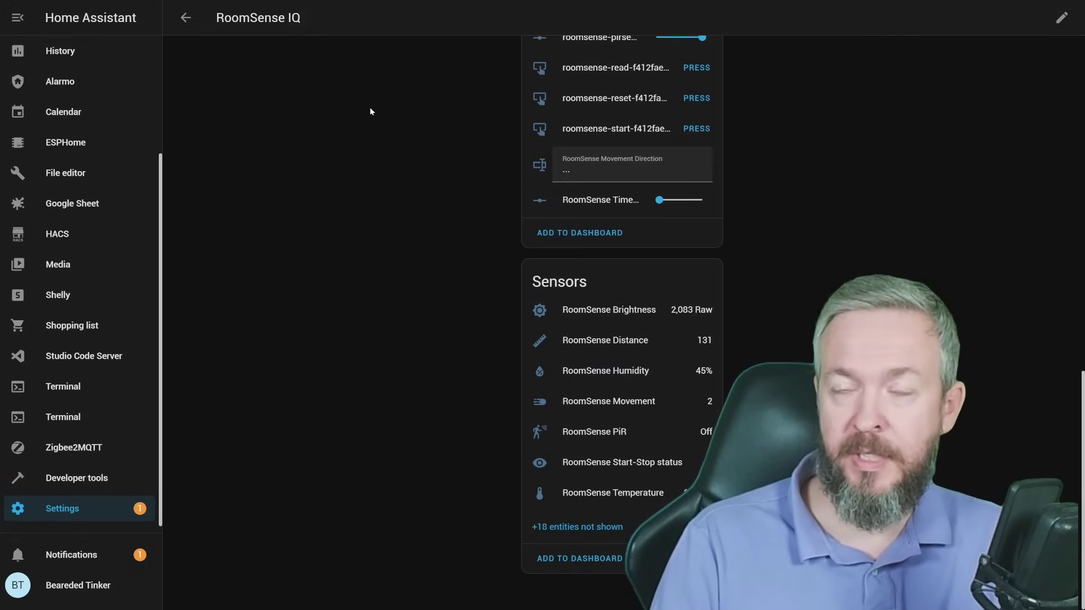
{"action": "scroll", "coordinate": [370, 111], "scroll_direction": "up", "scroll_amount": 15}
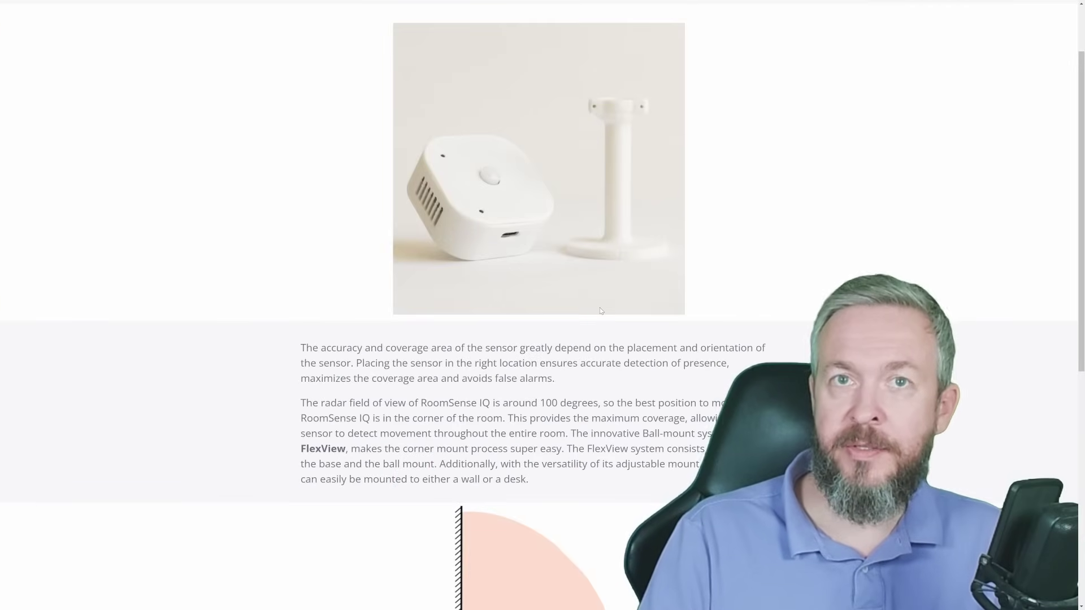
- Scroll through the Reference Guide's sensor placement and field-of-view section
{"action": "scroll", "coordinate": [601, 310], "scroll_direction": "down", "scroll_amount": 1}
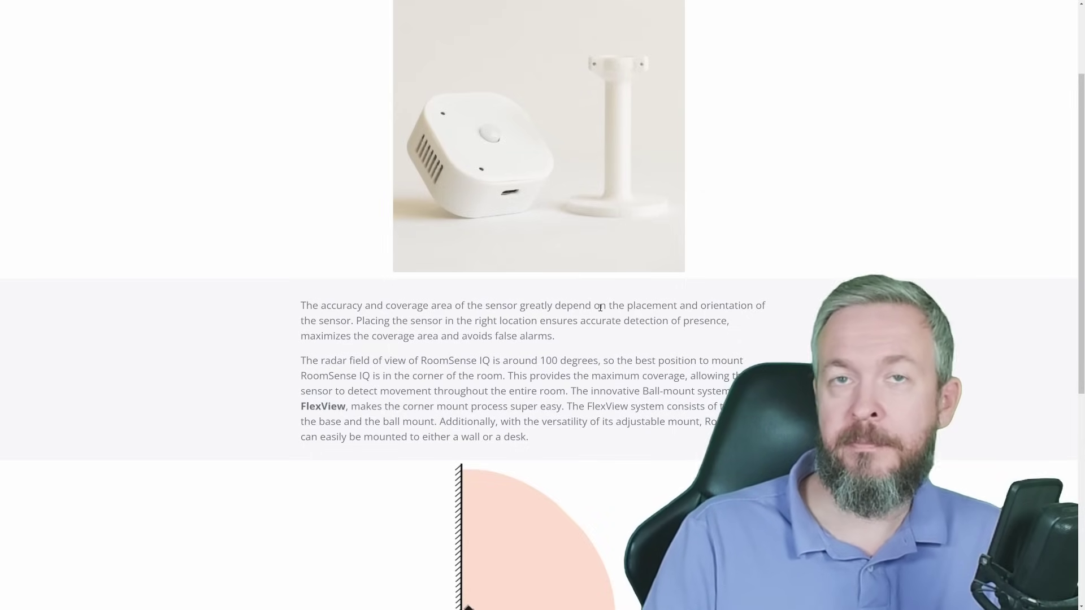
{"action": "scroll", "coordinate": [600, 312], "scroll_direction": "down", "scroll_amount": 1}
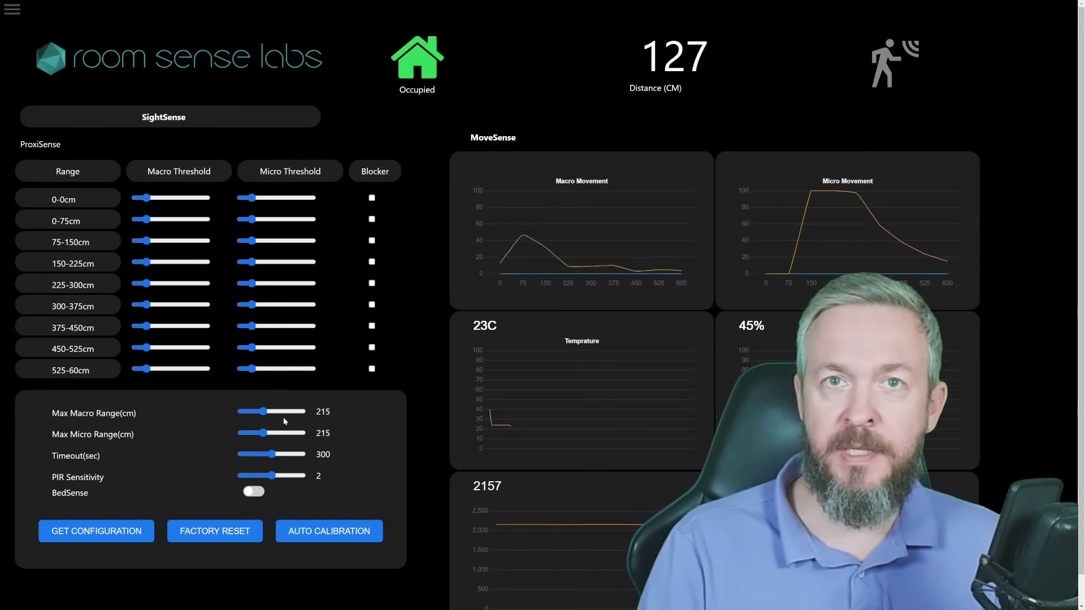
- Increase the Max Macro Range on the SightSense dashboard to 405
{"action": "scroll", "coordinate": [71, 395], "scroll_direction": "down", "scroll_amount": 1}
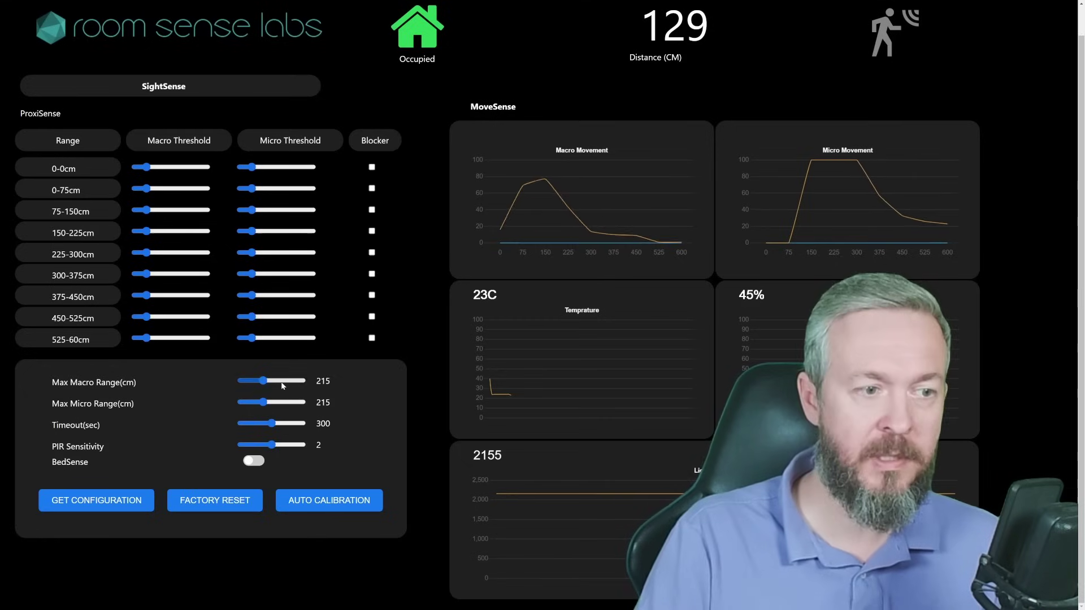
{"action": "left_click_drag", "start_coordinate": [263, 381], "coordinate": [285, 385]}
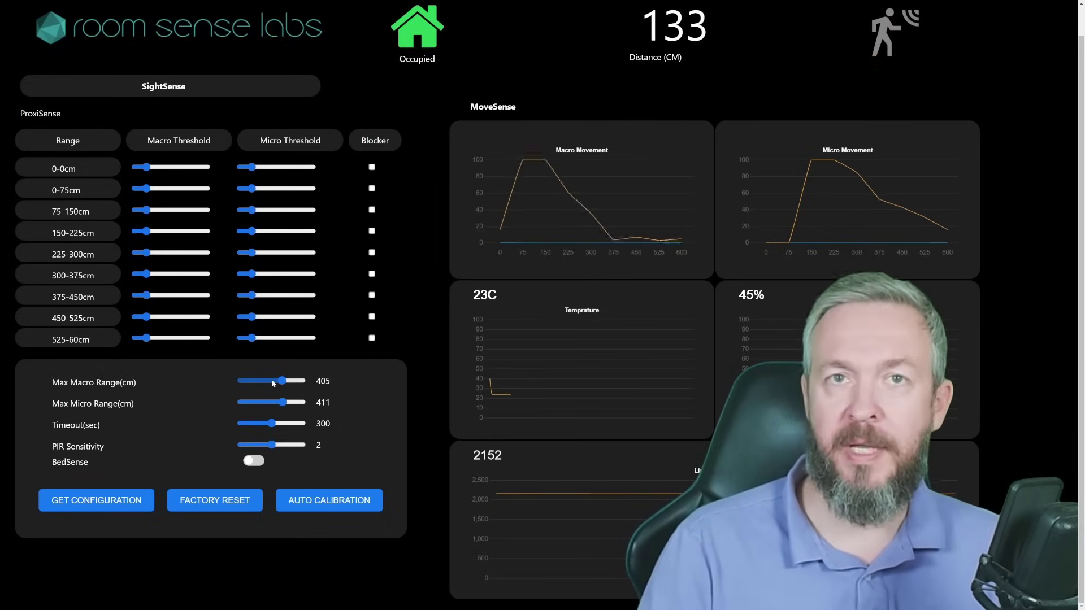
{"action": "mouse_move", "coordinate": [735, 161]}
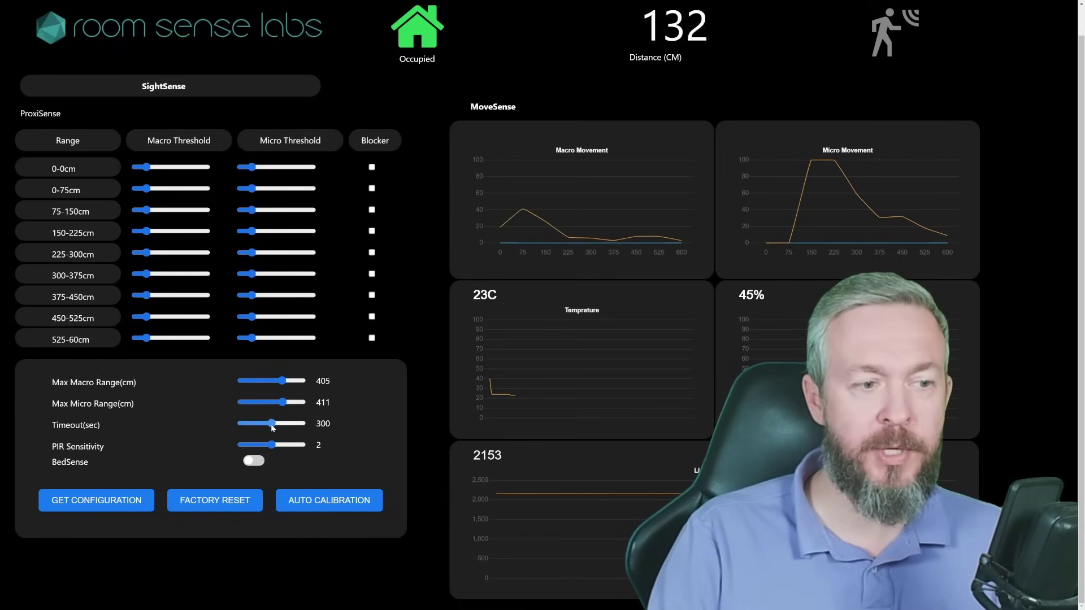
- Lower the Timeout(sec) slider from 300 to 26
{"action": "left_click_drag", "start_coordinate": [272, 428], "coordinate": [245, 430]}
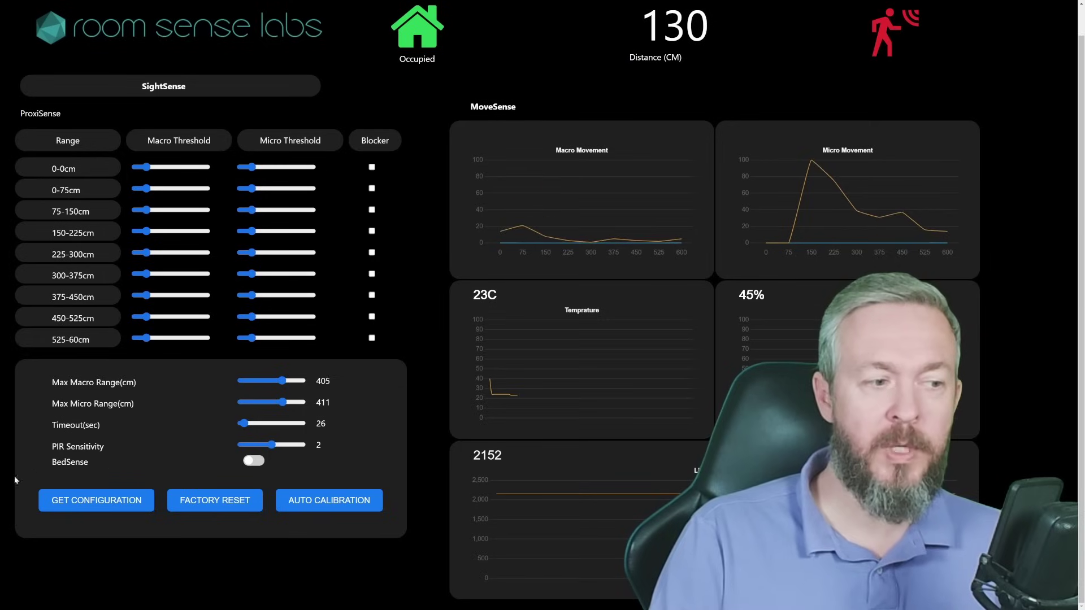
- Use GET CONFIGURATION to load max ranges of 375 and PIR sensitivity 3
{"action": "left_click", "coordinate": [88, 502]}
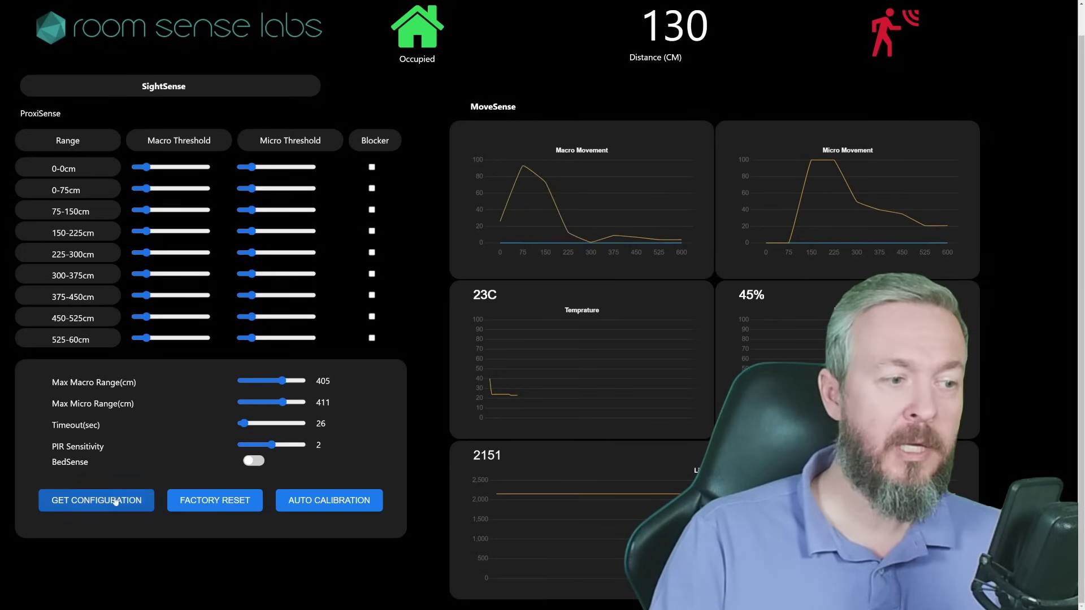
{"action": "left_click", "coordinate": [88, 505]}
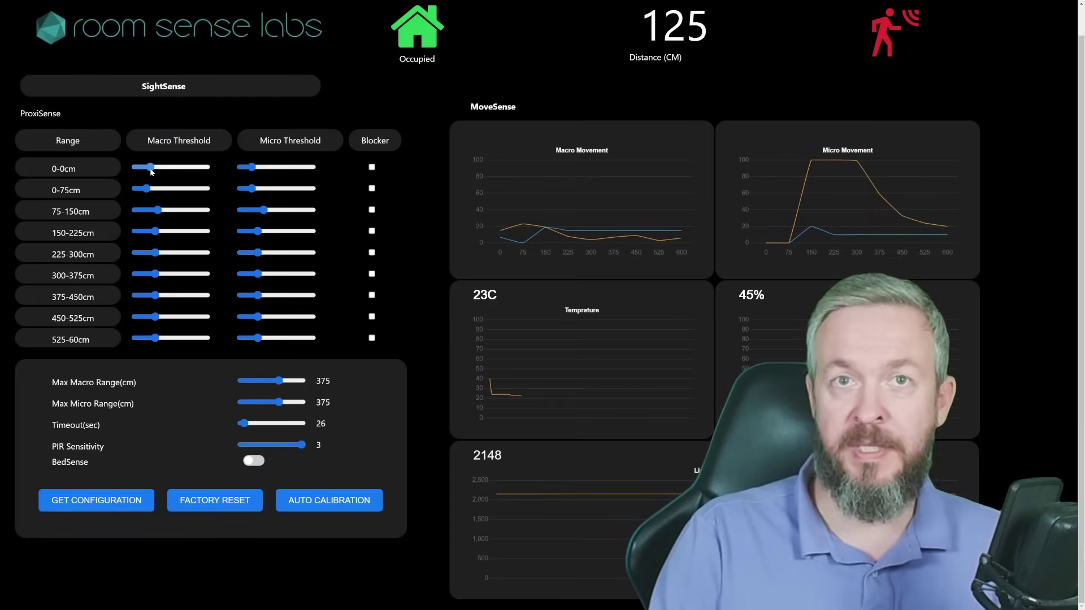
{"action": "left_click_drag", "start_coordinate": [176, 173], "coordinate": [202, 175]}
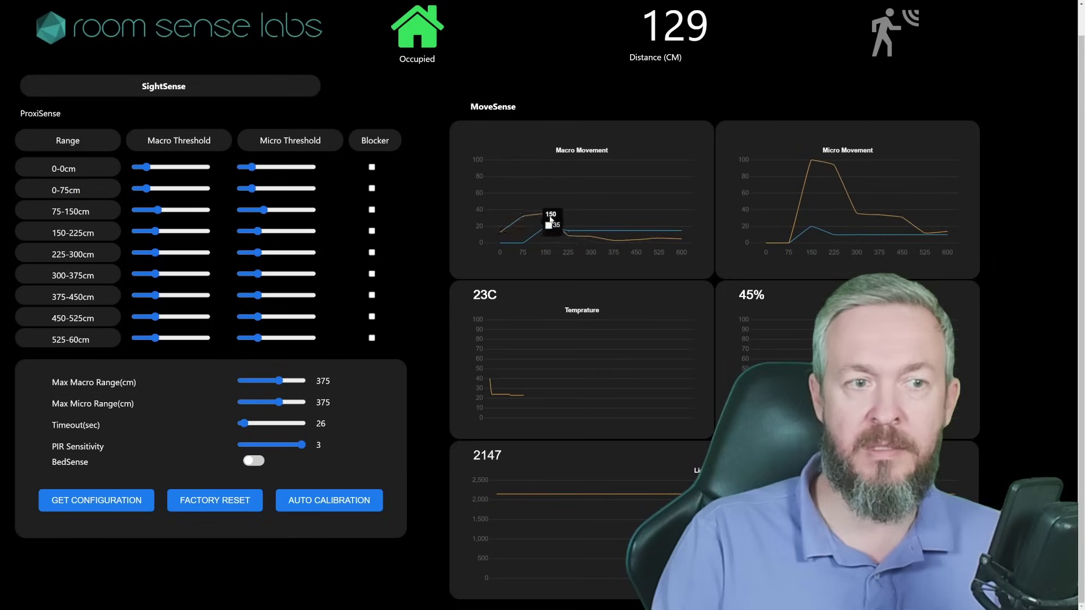
{"action": "left_click", "coordinate": [158, 168]}
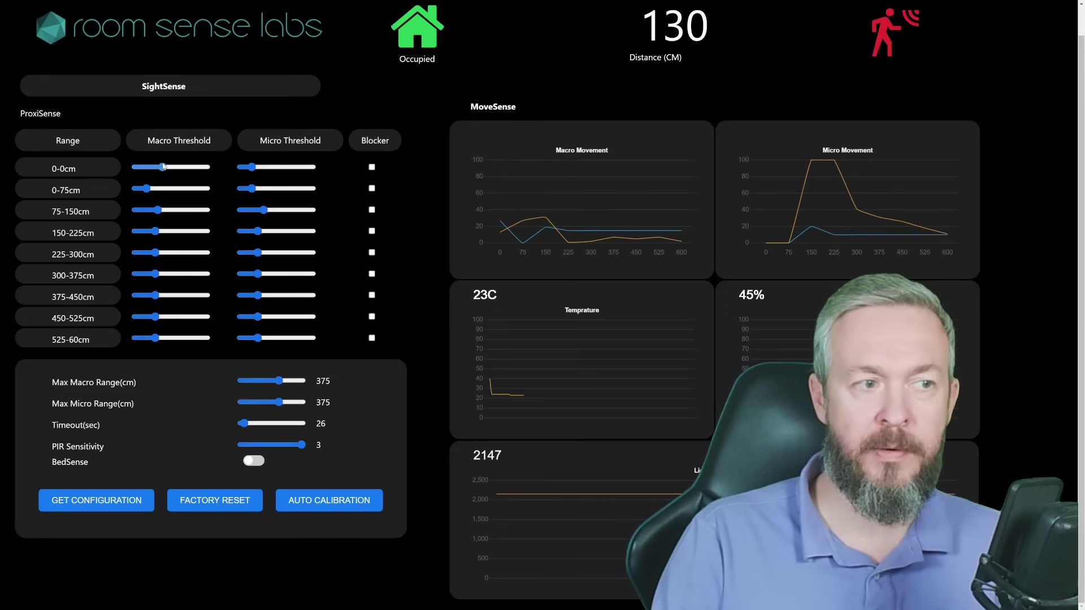
{"action": "left_click_drag", "start_coordinate": [143, 194], "coordinate": [156, 192]}
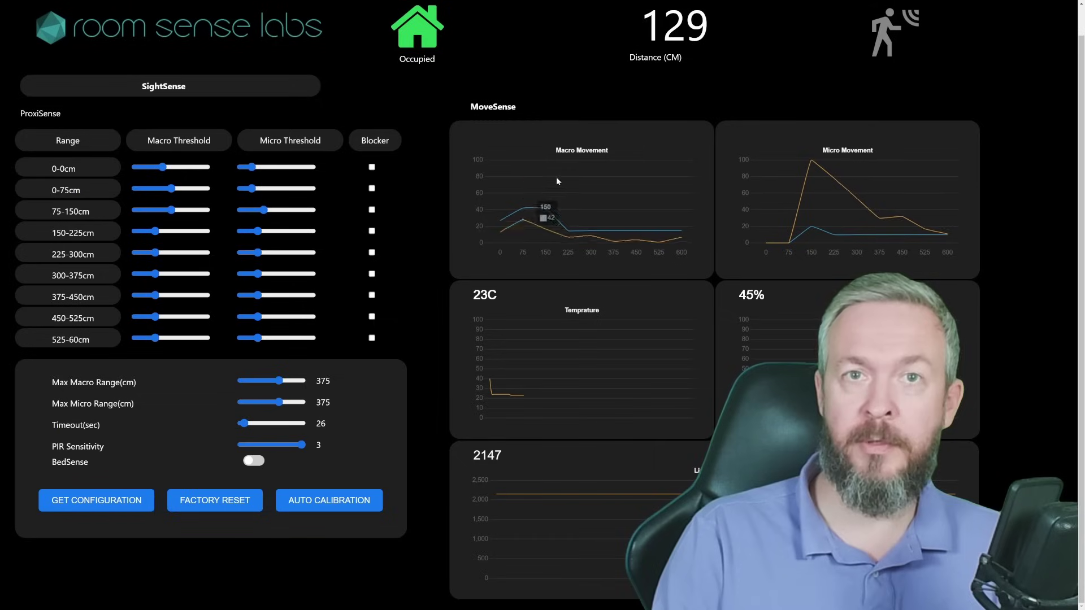
{"action": "mouse_move", "coordinate": [839, 175]}
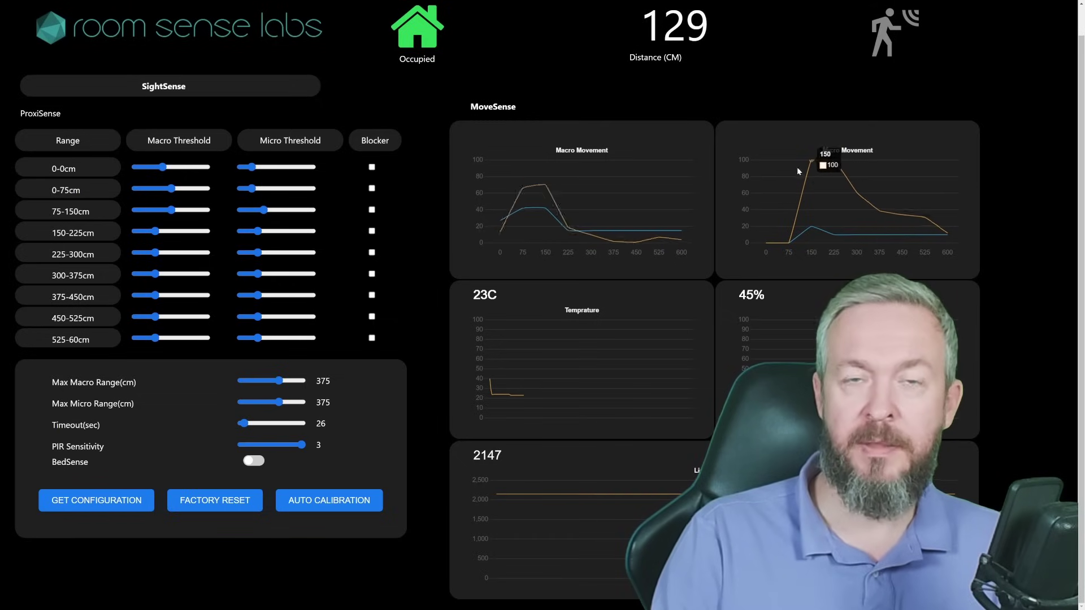
{"action": "mouse_move", "coordinate": [925, 218]}
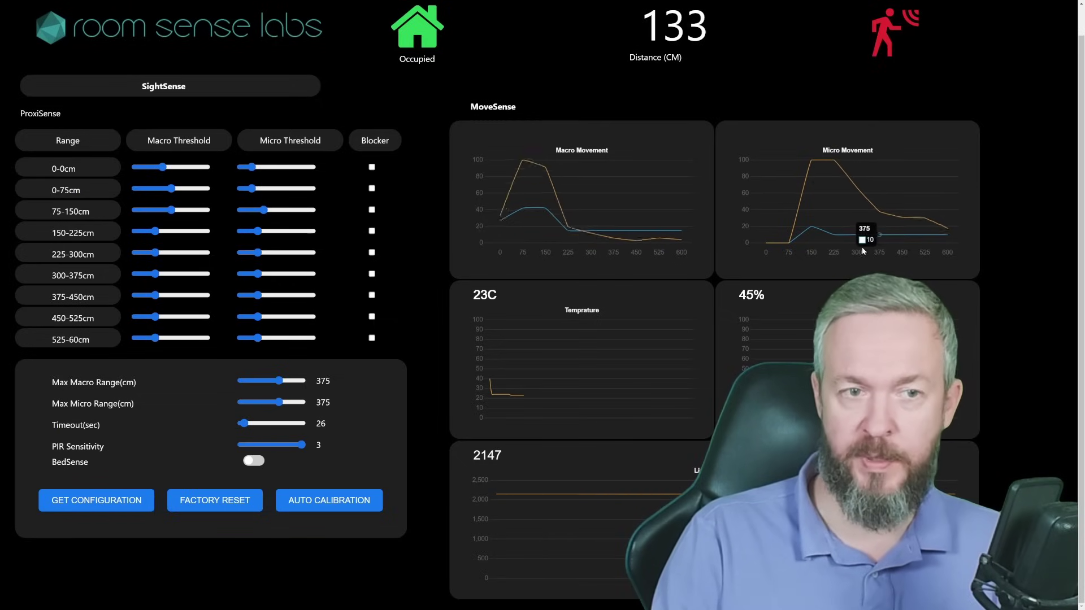
{"action": "mouse_move", "coordinate": [575, 248]}
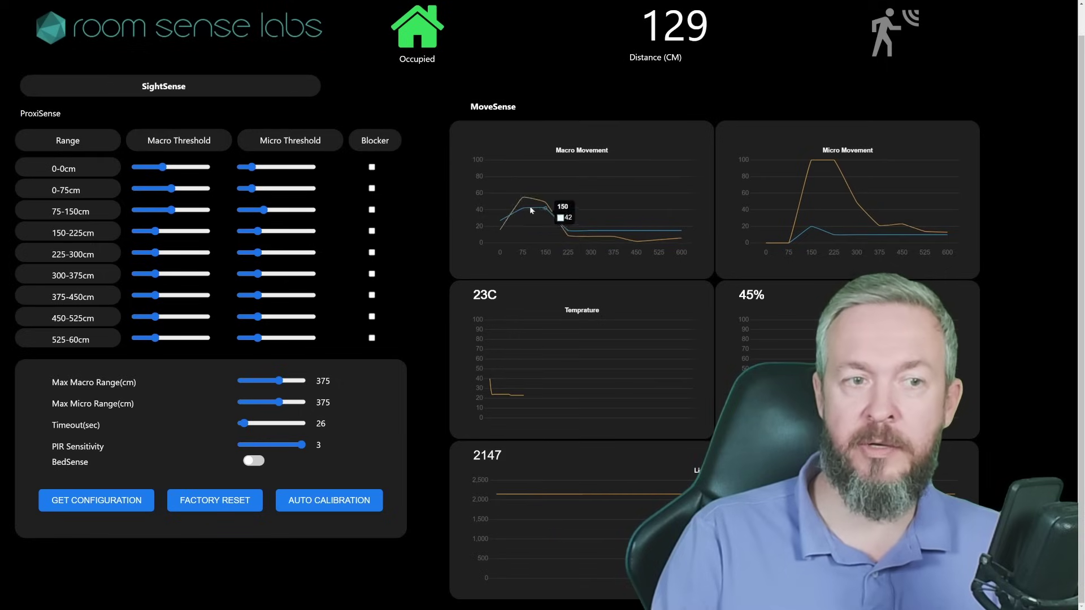
{"action": "mouse_move", "coordinate": [498, 220]}
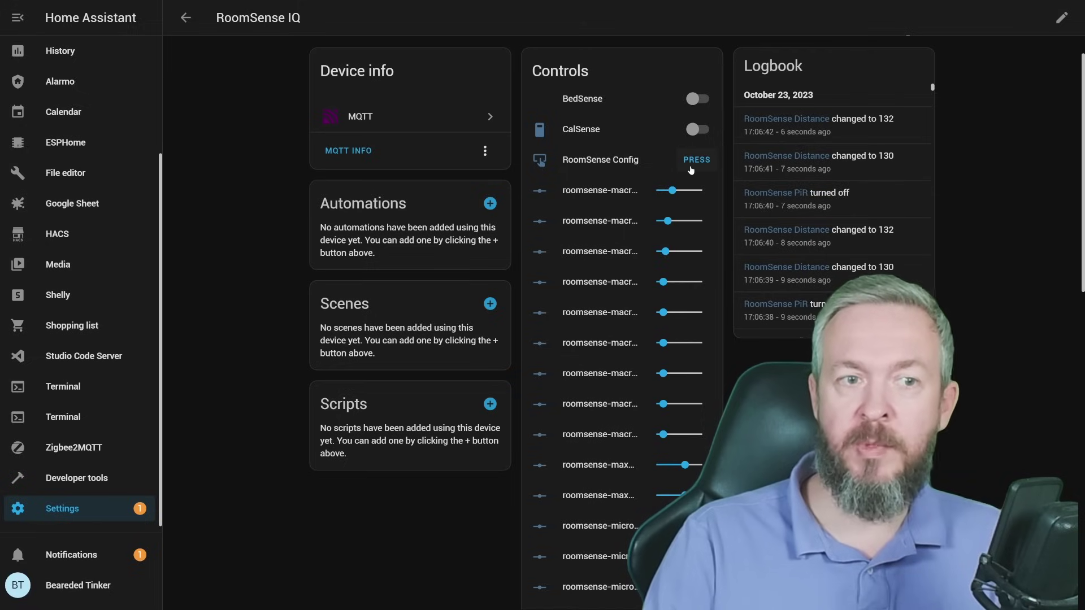
- Press RoomSense Config, then review sensors showing distance 132 and movement 2
{"action": "left_click", "coordinate": [695, 160]}
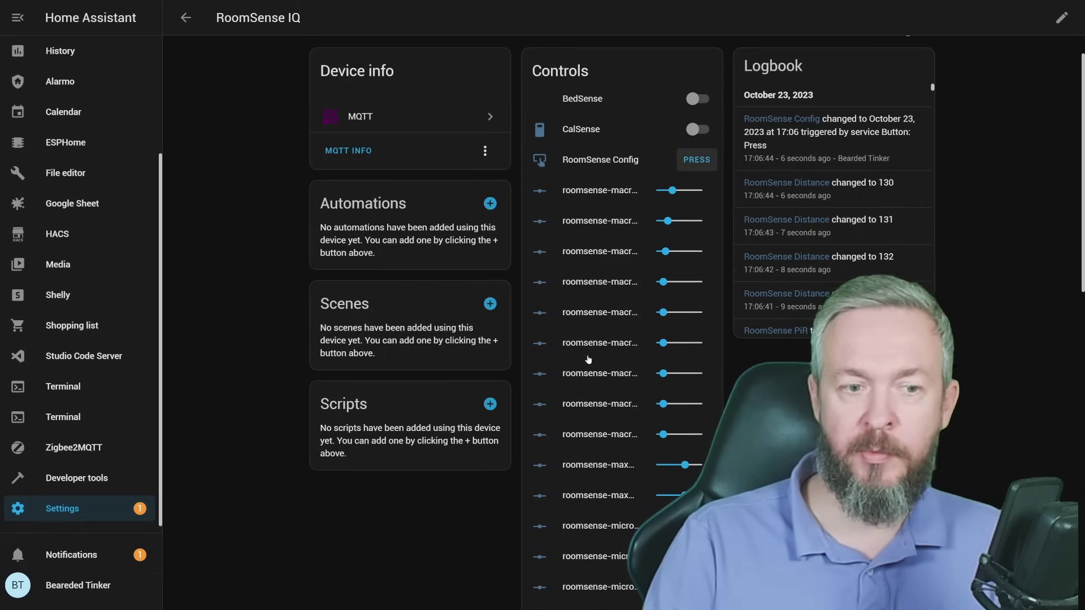
{"action": "scroll", "coordinate": [587, 359], "scroll_direction": "down", "scroll_amount": 2}
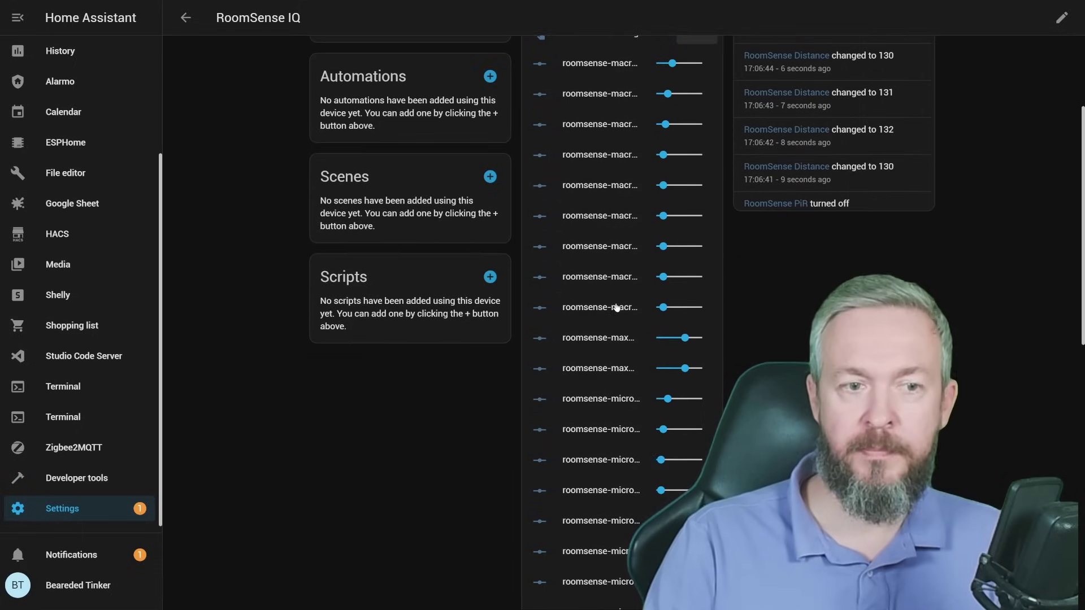
{"action": "scroll", "coordinate": [616, 307], "scroll_direction": "down", "scroll_amount": 5}
{"action": "scroll", "coordinate": [591, 334], "scroll_direction": "down", "scroll_amount": 5}
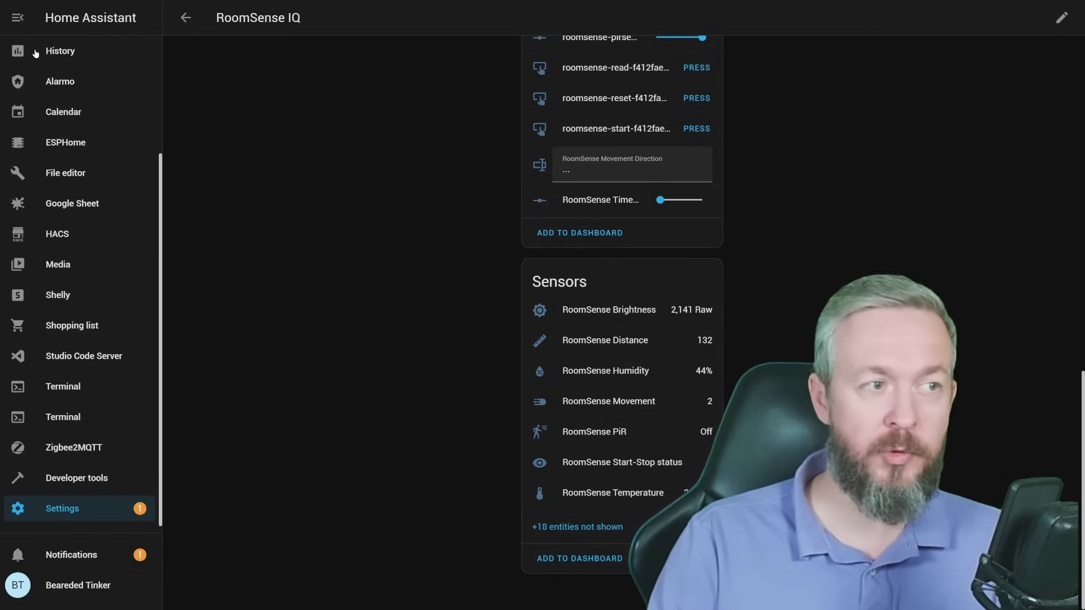
- Check RoomSense Movement Direction history on the Overview, then begin a new automation
{"action": "scroll", "coordinate": [79, 282], "scroll_direction": "up", "scroll_amount": 5}
{"action": "left_click", "coordinate": [64, 53]}
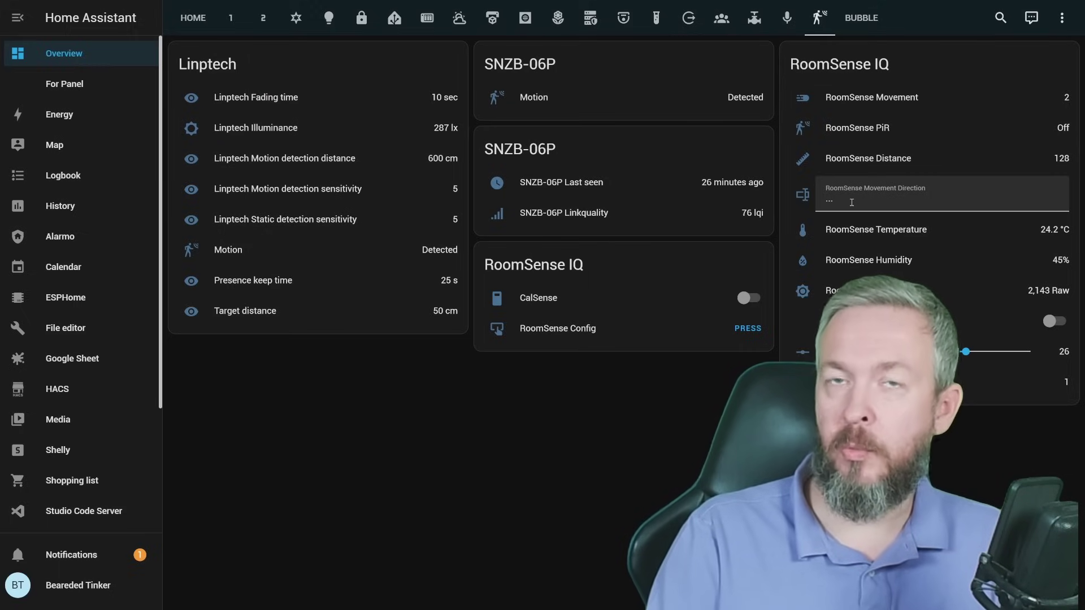
{"action": "left_click", "coordinate": [851, 202]}
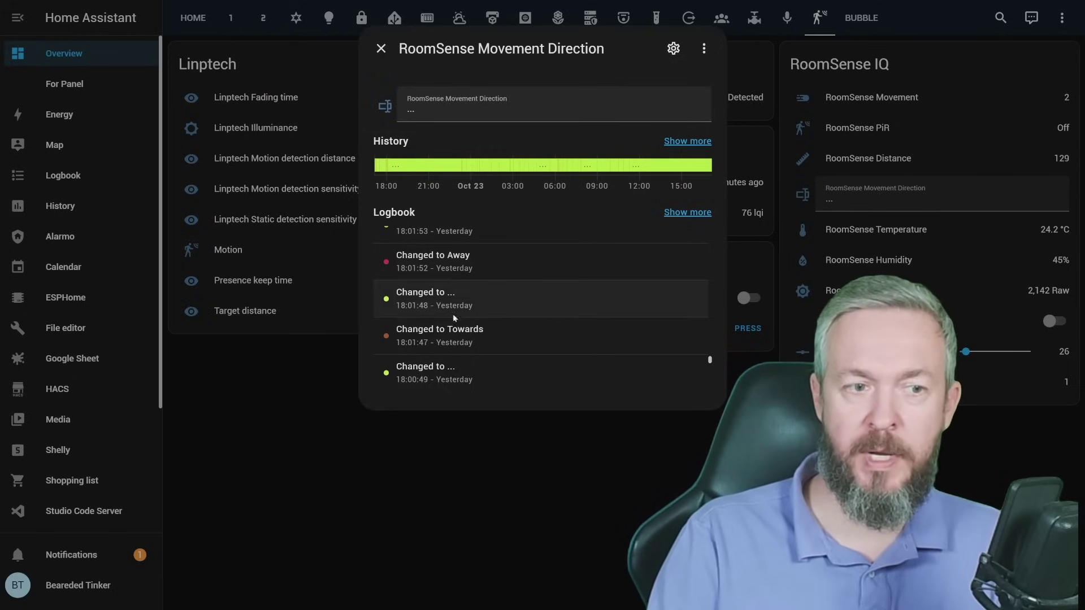
{"action": "left_click", "coordinate": [547, 510]}
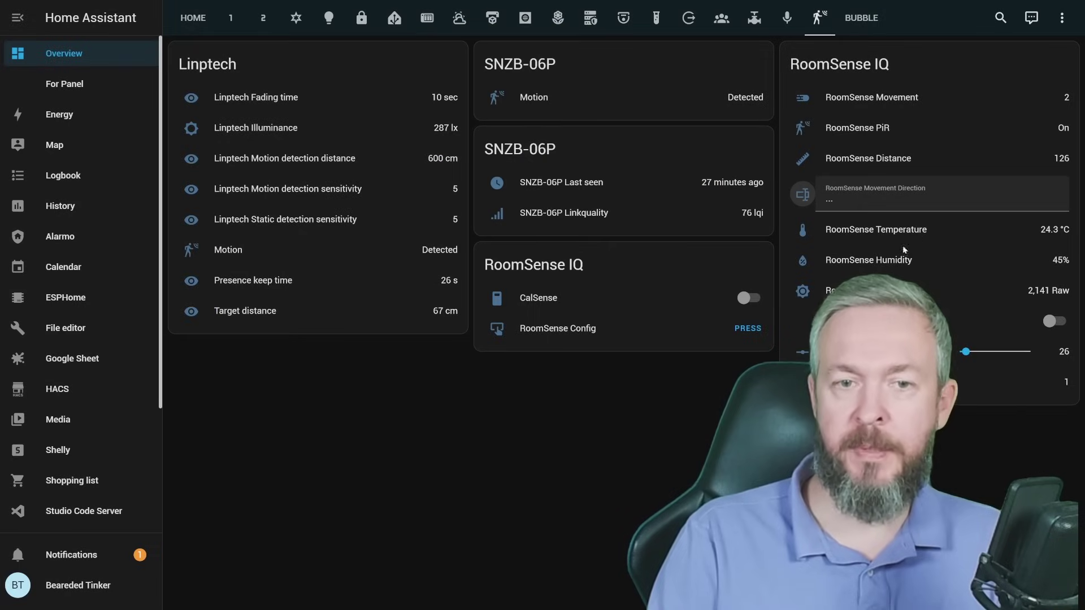
{"action": "left_click", "coordinate": [1055, 321]}
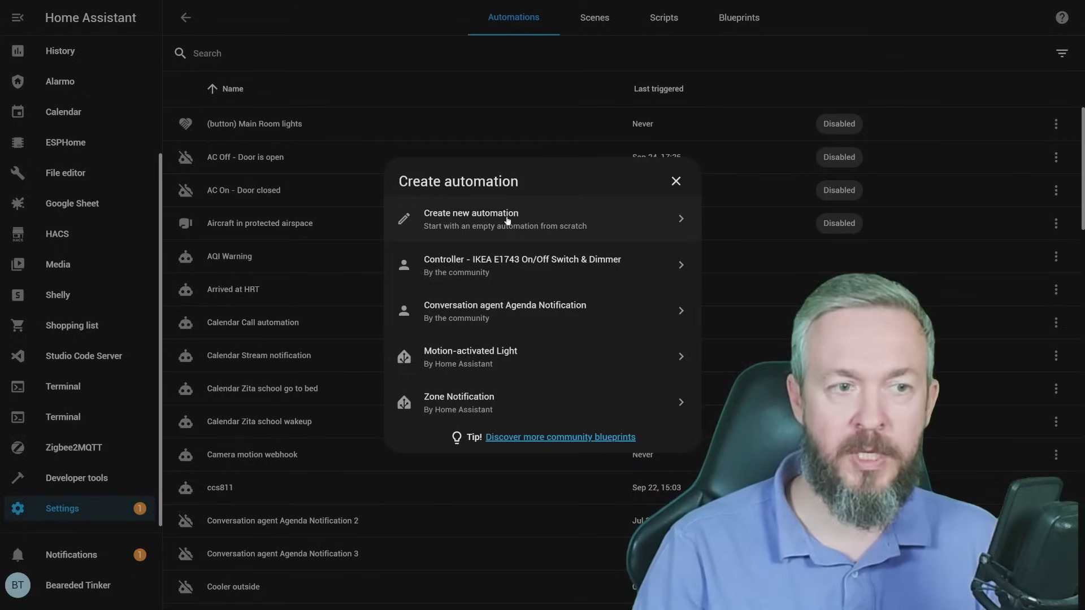
- Start a new automation with a state trigger watching RoomSense Movement
{"action": "left_click", "coordinate": [507, 216]}
{"action": "left_click", "coordinate": [339, 94]}
{"action": "left_click", "coordinate": [353, 400]}
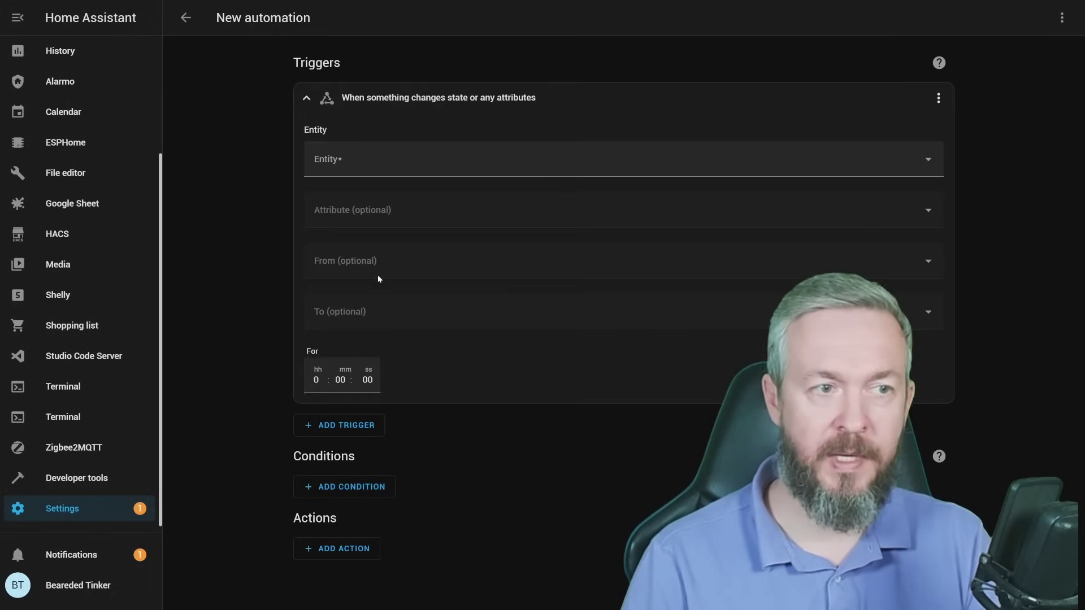
{"action": "left_click", "coordinate": [396, 158]}
{"action": "type", "text": "roomsens"}
{"action": "scroll", "coordinate": [409, 251], "scroll_direction": "down", "scroll_amount": 5}
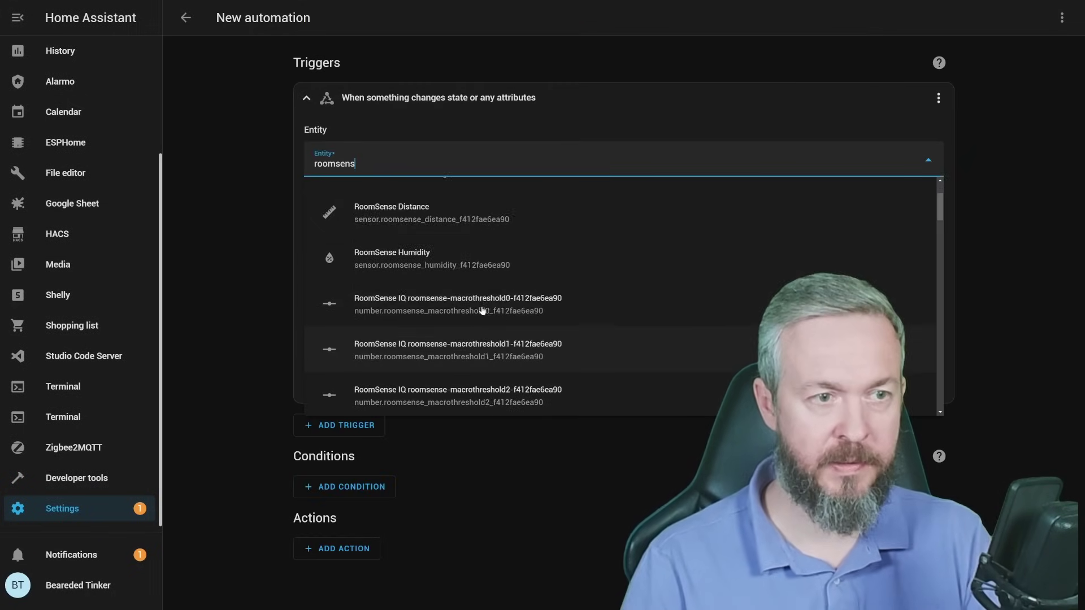
{"action": "left_click", "coordinate": [418, 376]}
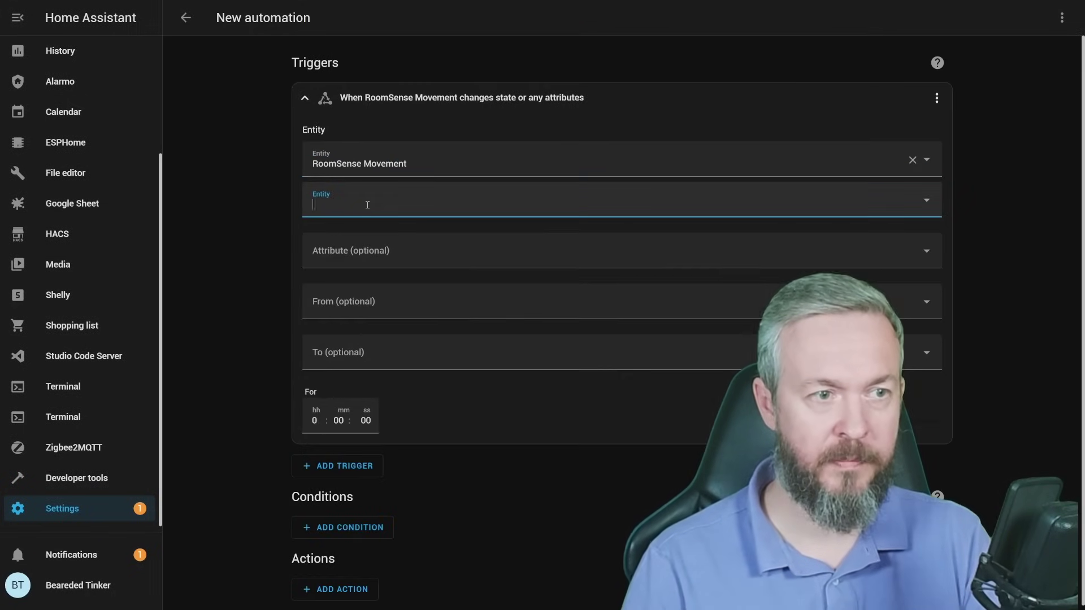
- Make the trigger fire when RoomSense Movement changes from 0 to 2
{"action": "left_click", "coordinate": [349, 310]}
{"action": "type", "text": "0"}
{"action": "key", "text": "Tab"}
{"action": "type", "text": "2"}
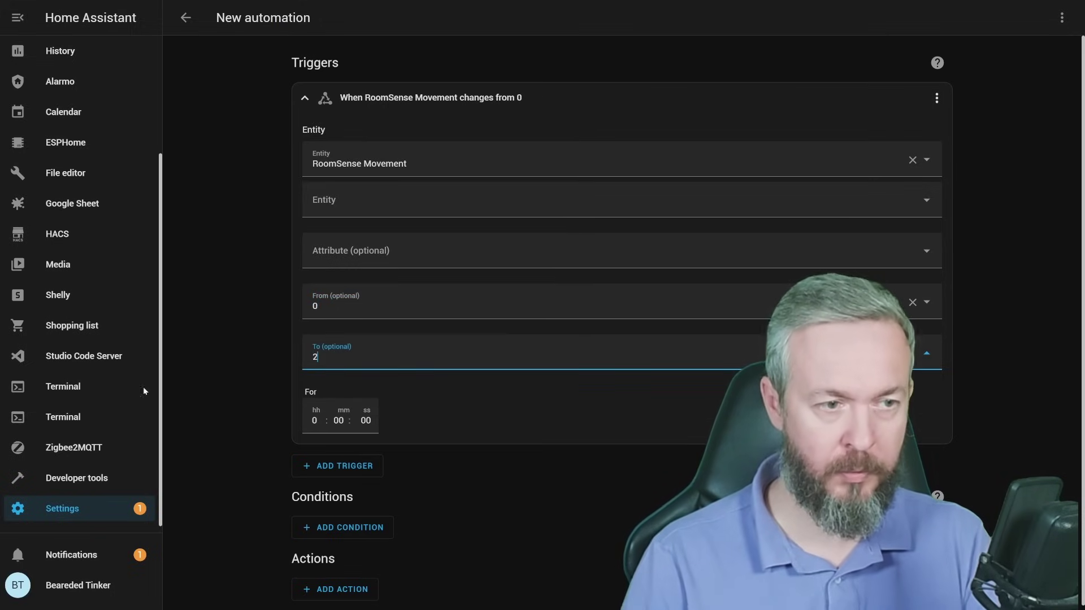
{"action": "left_click", "coordinate": [237, 318]}
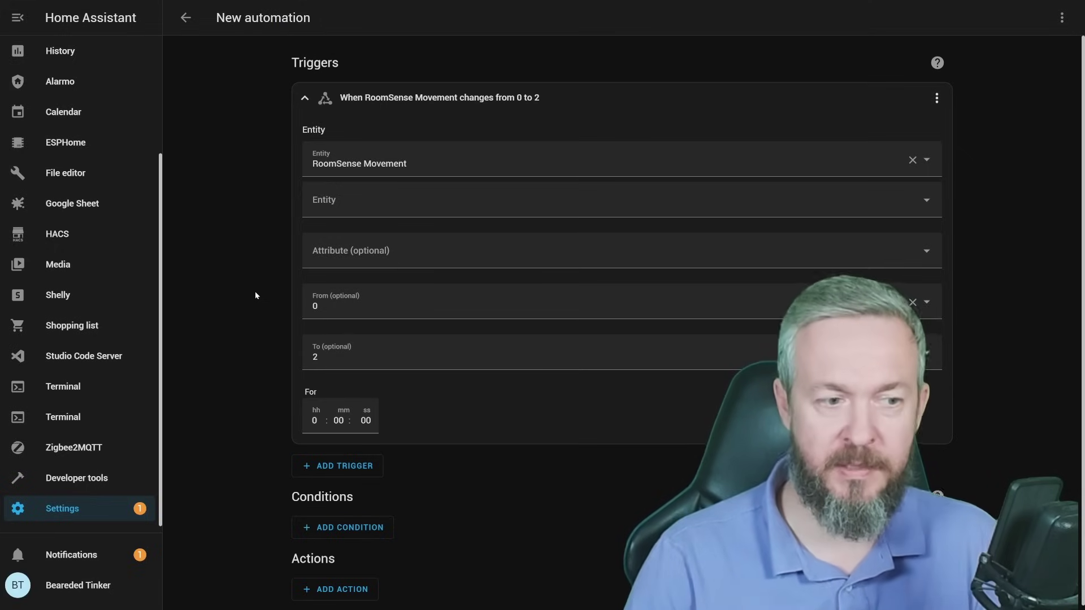
- Add a device action that turns on the Elgato Key Light Air 2D50
{"action": "scroll", "coordinate": [271, 362], "scroll_direction": "down", "scroll_amount": 1}
{"action": "left_click", "coordinate": [326, 588]}
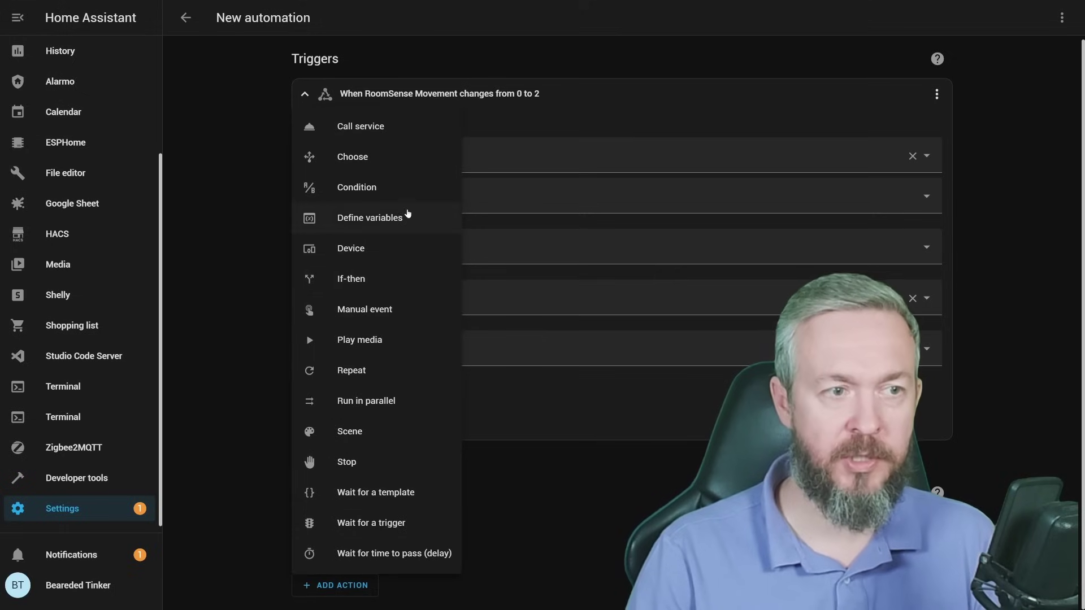
{"action": "left_click", "coordinate": [385, 241]}
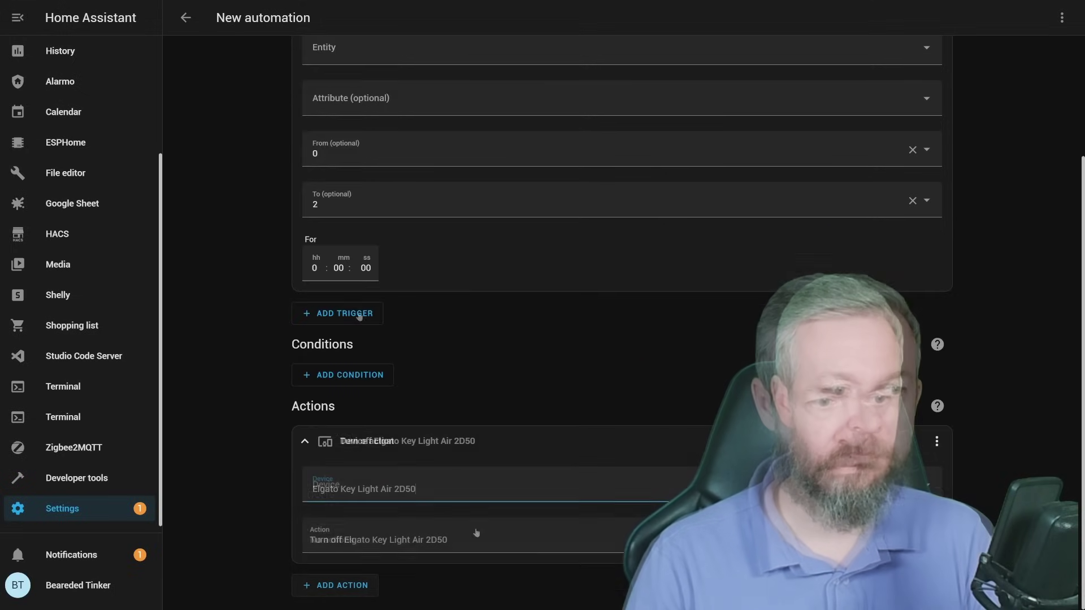
{"action": "left_click", "coordinate": [477, 537]}
{"action": "left_click", "coordinate": [411, 350]}
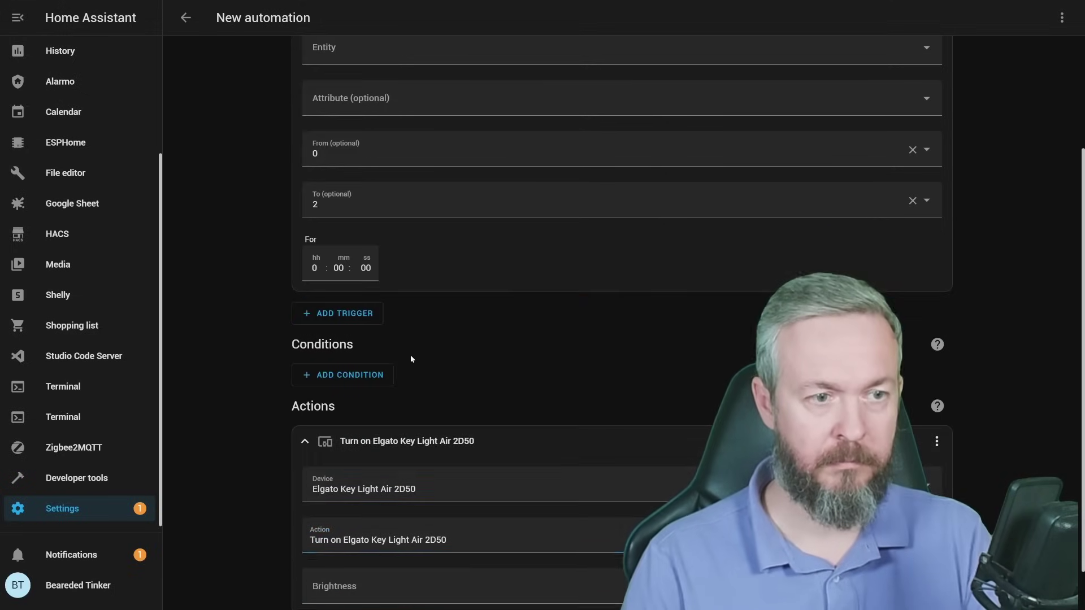
{"action": "scroll", "coordinate": [171, 558], "scroll_direction": "down", "scroll_amount": 1}
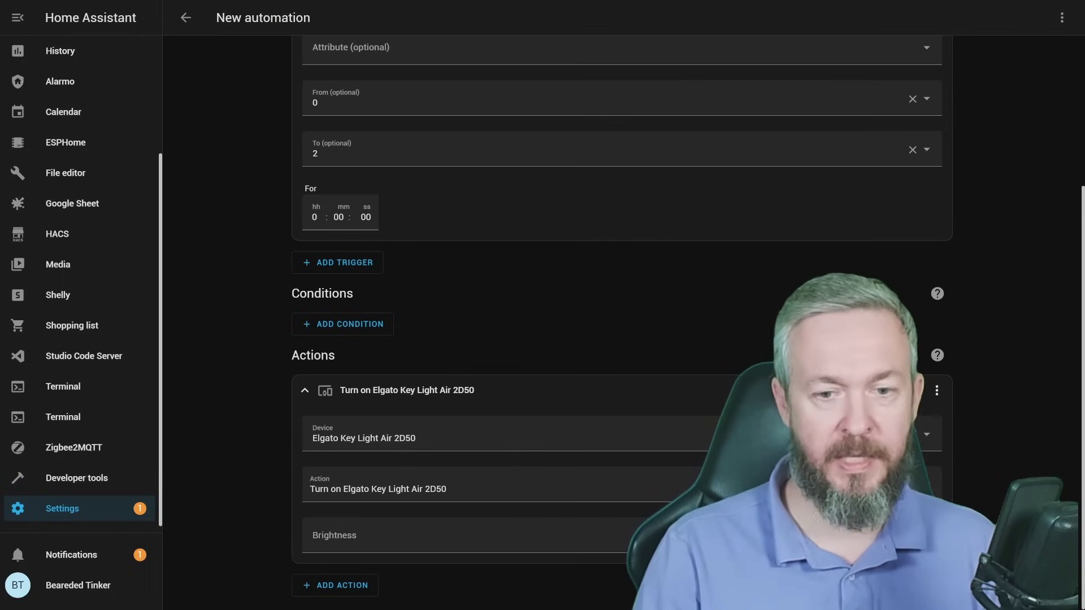
- Save the automation as 'RoomSens IQ Light on on movement' and review its trigger and action
{"action": "key", "text": "ctrl+s"}
{"action": "type", "text": "RoomSens IQ Light on on movement"}
{"action": "left_click", "coordinate": [630, 383]}
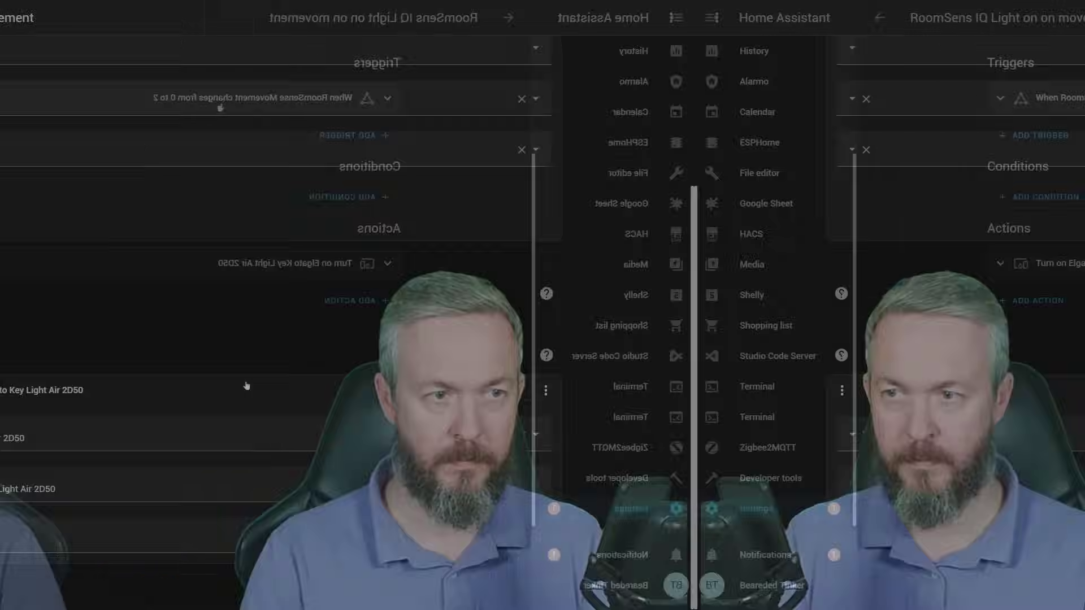
{"action": "left_click", "coordinate": [378, 102]}
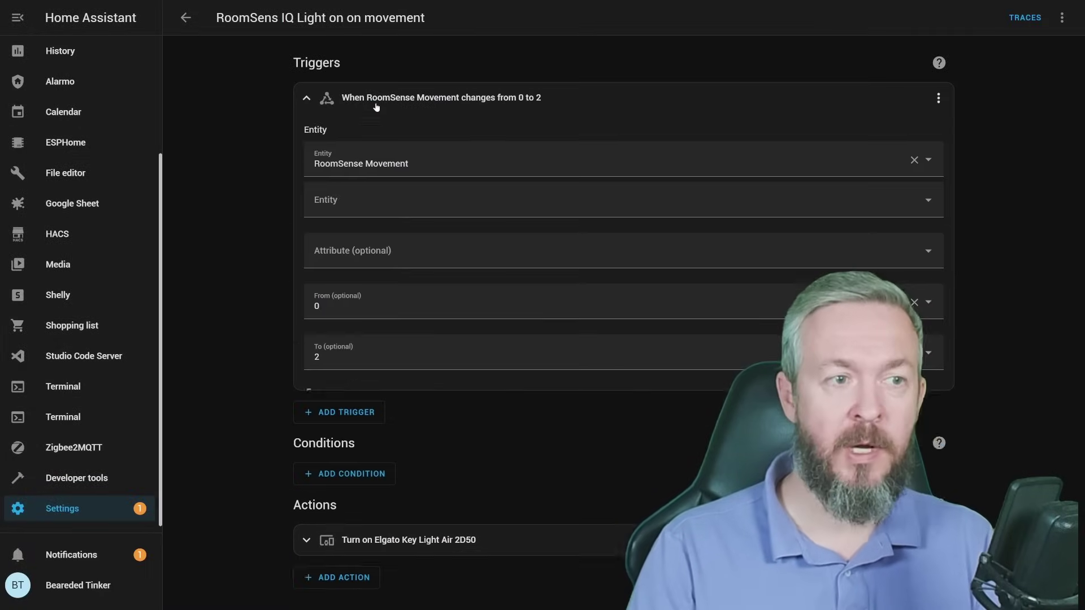
{"action": "left_click", "coordinate": [404, 100]}
{"action": "left_click", "coordinate": [394, 264]}
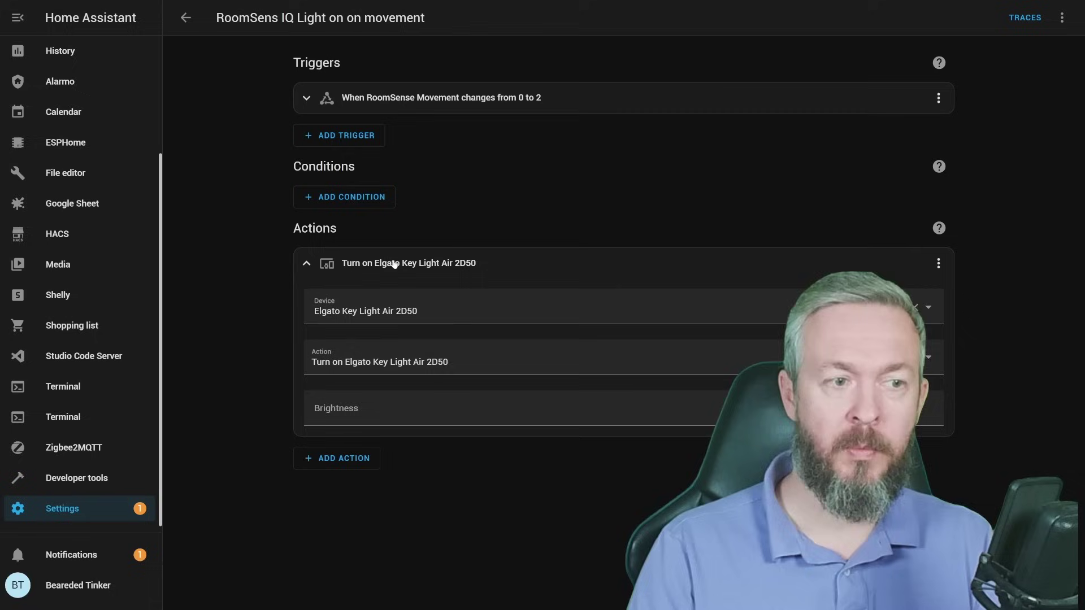
{"action": "left_click", "coordinate": [394, 264]}
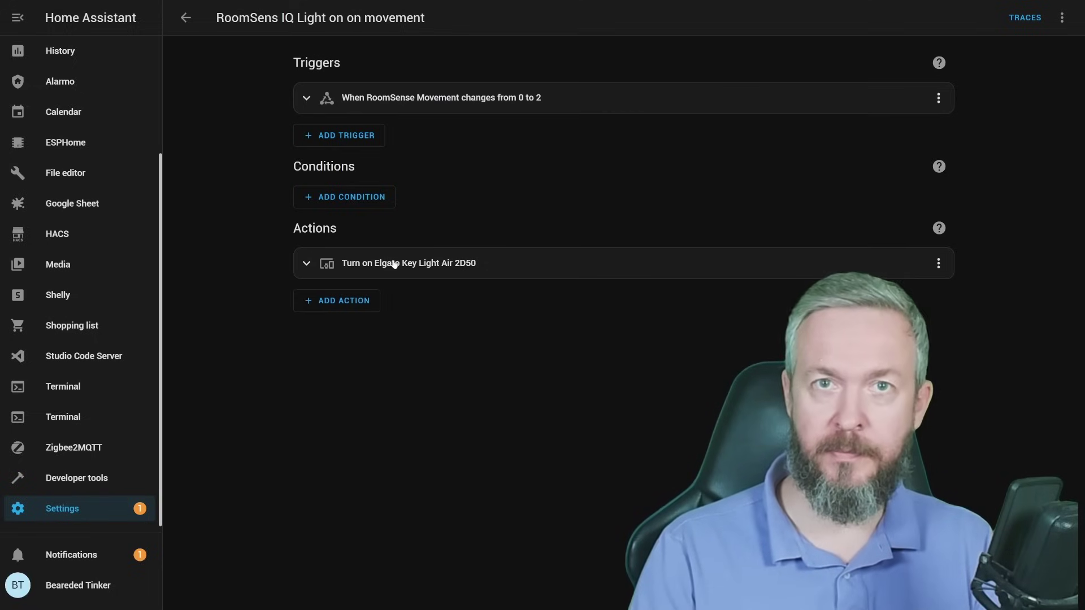
- Duplicate the automation and change the copy's trigger to fire from 2 to 0
{"action": "left_click", "coordinate": [1061, 19]}
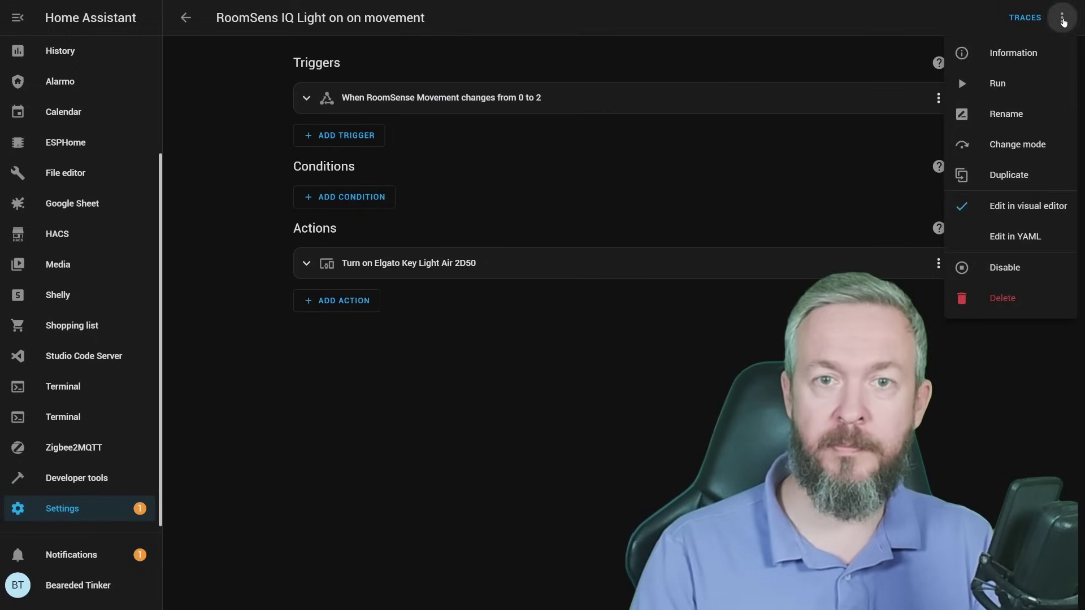
{"action": "left_click", "coordinate": [1029, 182]}
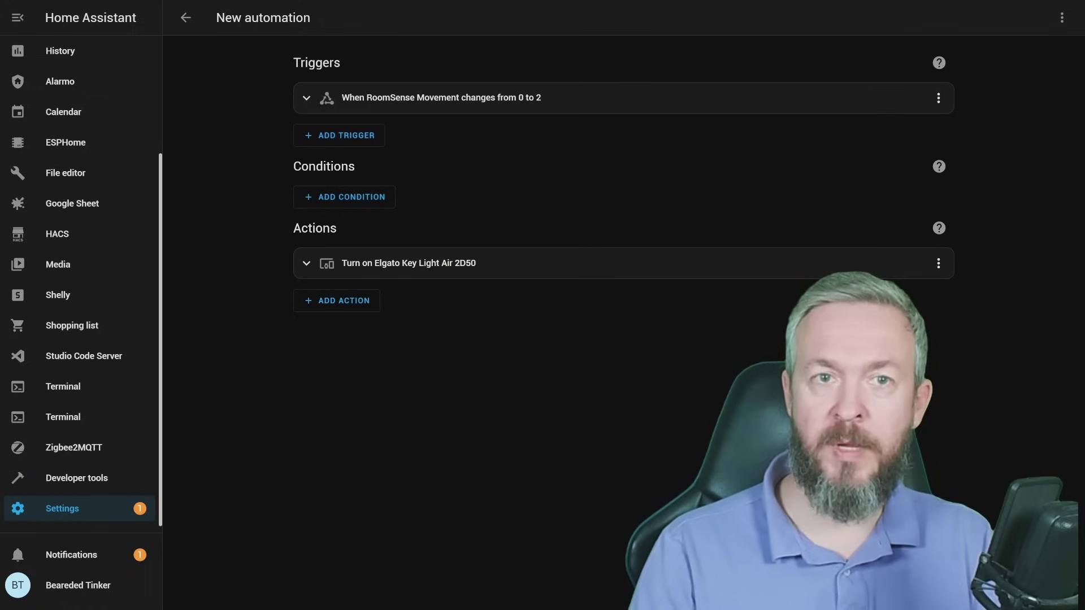
{"action": "left_click", "coordinate": [467, 100]}
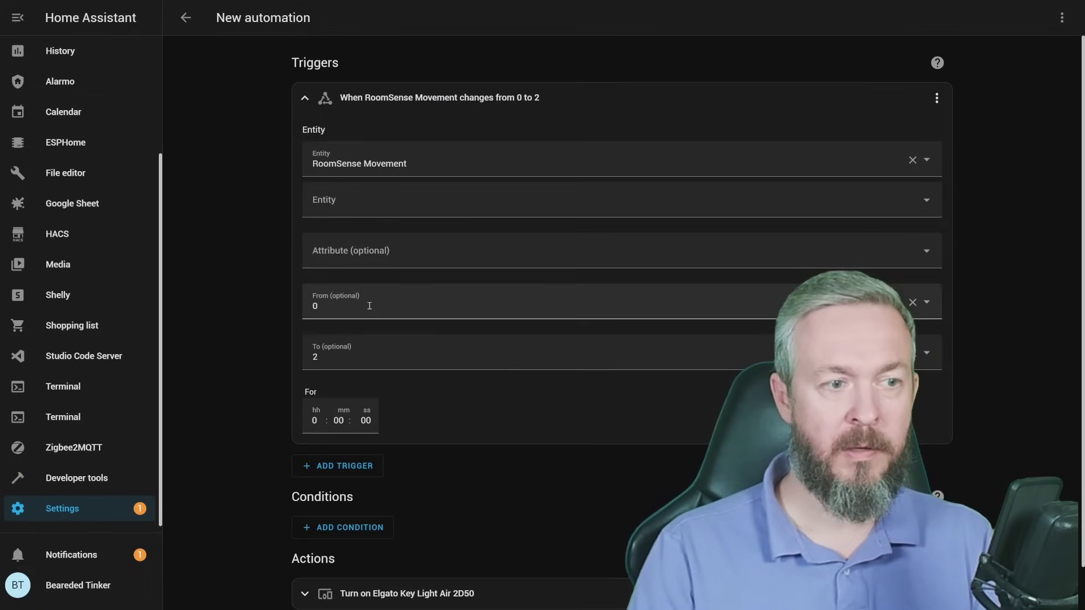
{"action": "left_click", "coordinate": [369, 306]}
{"action": "key", "text": "BackSpace"}
{"action": "type", "text": "2"}
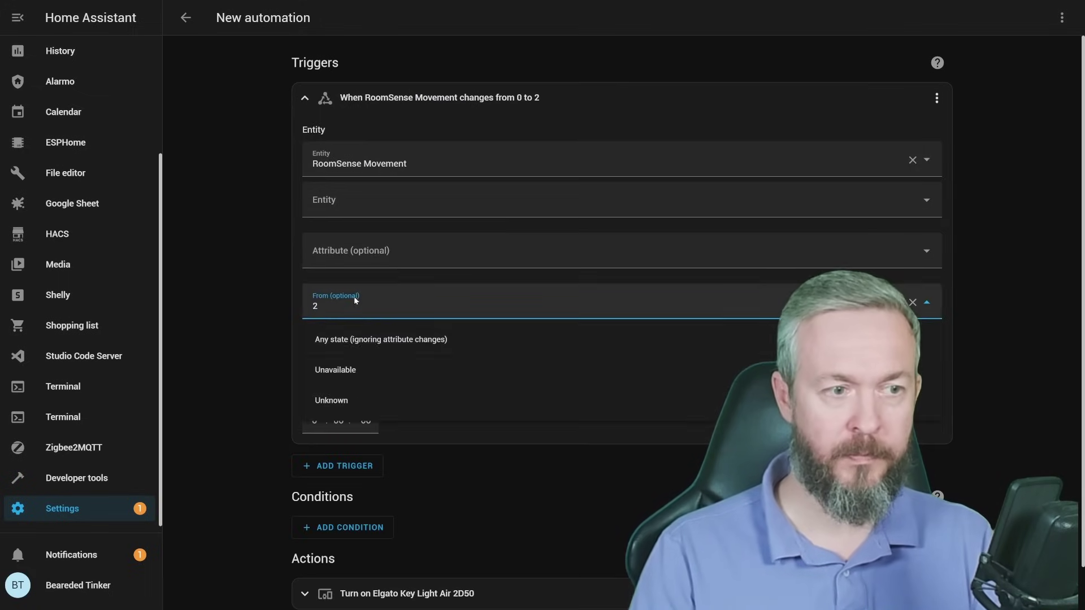
{"action": "key", "text": "Tab"}
{"action": "key", "text": "BackSpace"}
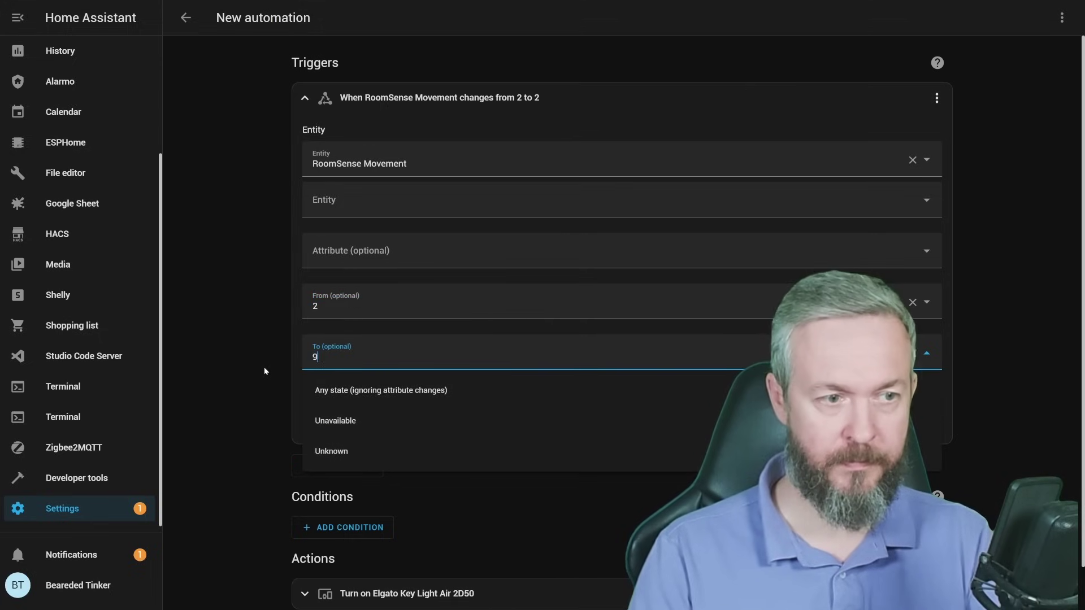
{"action": "type", "text": "0"}
- Change the copied action to turn off the Elgato Key Light
{"action": "scroll", "coordinate": [379, 363], "scroll_direction": "down", "scroll_amount": 4}
{"action": "left_click", "coordinate": [396, 390]}
{"action": "left_click", "coordinate": [388, 489]}
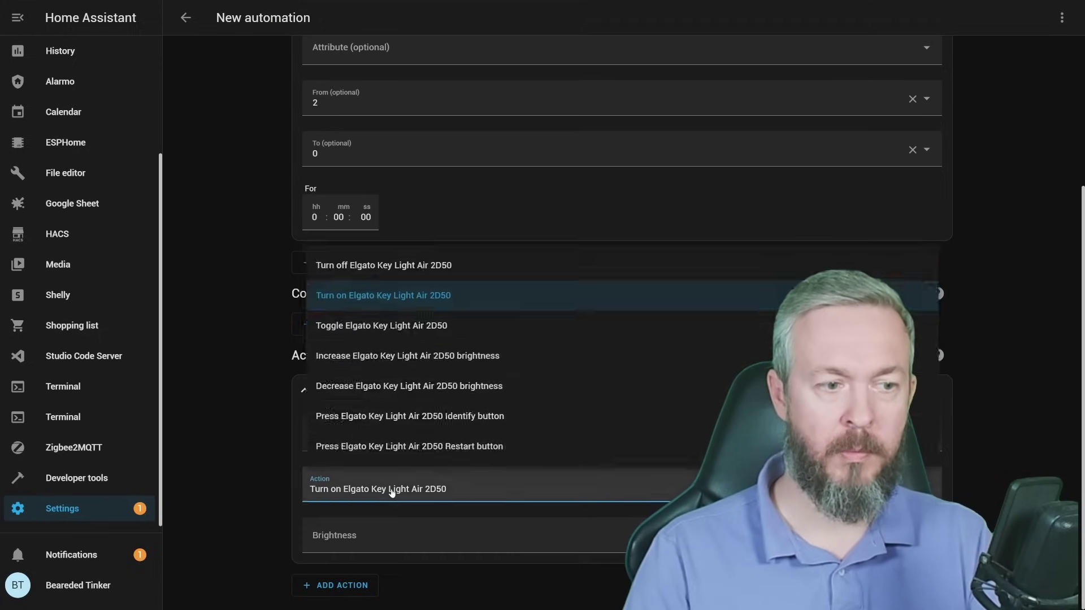
{"action": "left_click", "coordinate": [414, 264]}
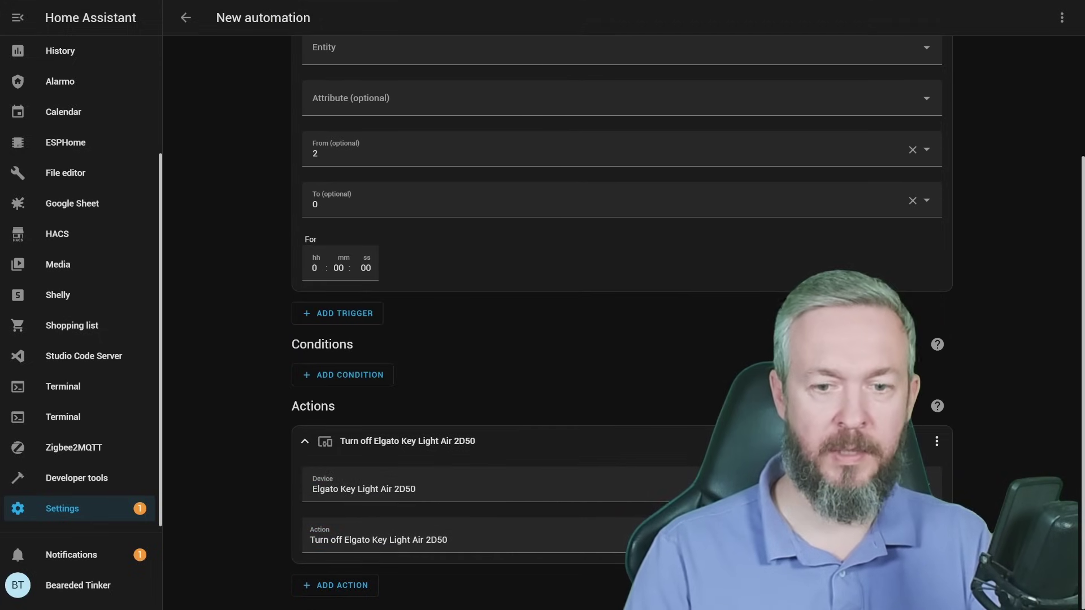
- Save the copy as 'RoomSense IQ Turn off on no movement'
{"action": "key", "text": "ctrl+s"}
{"action": "triple_click", "coordinate": [570, 292]}
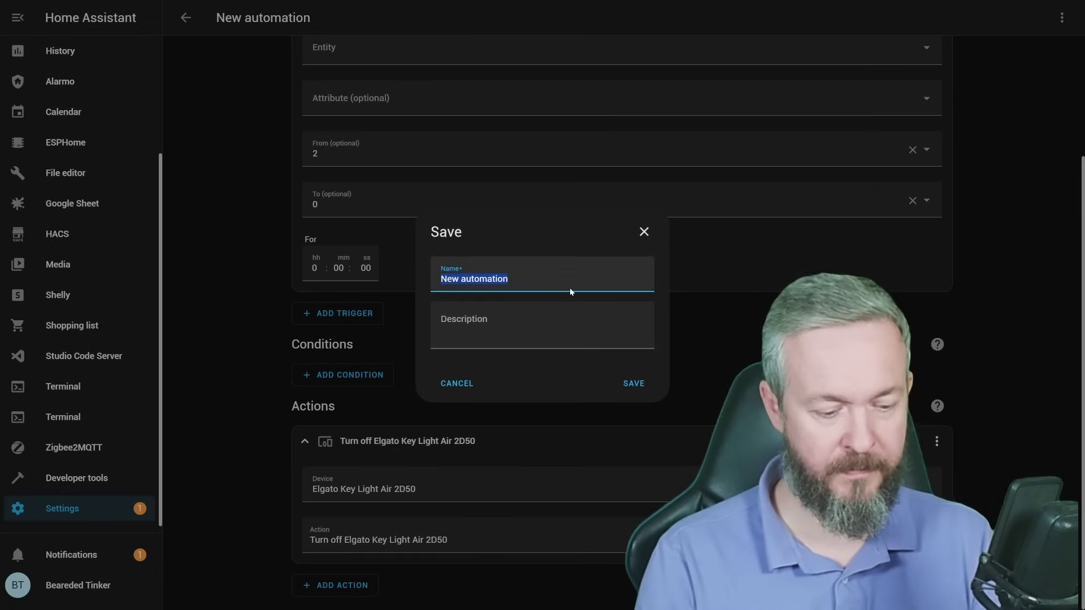
{"action": "type", "text": "RoomSens"}
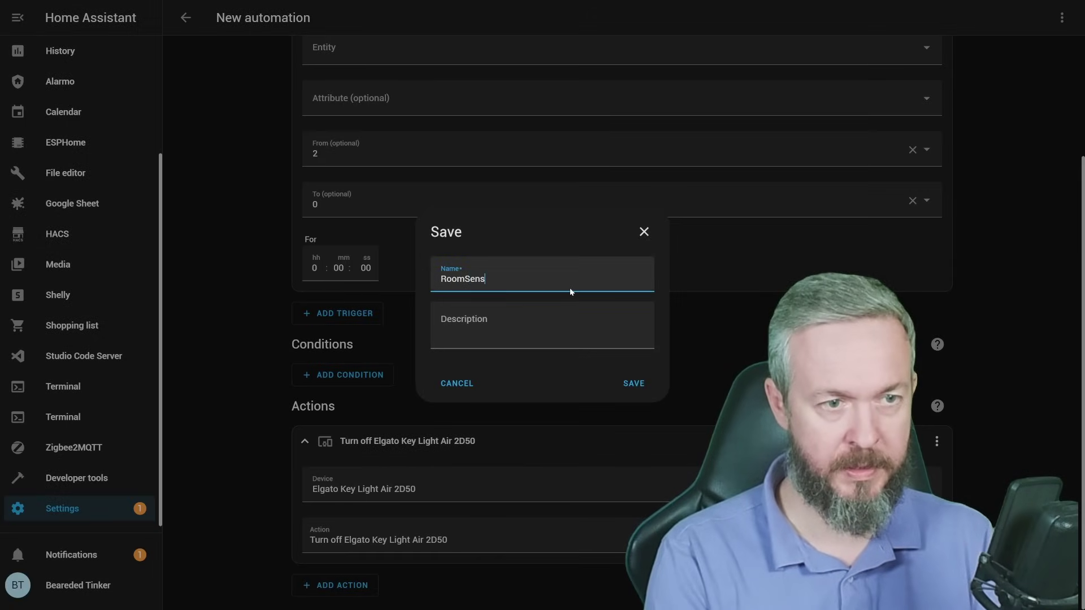
{"action": "type", "text": "e IQ Tur"}
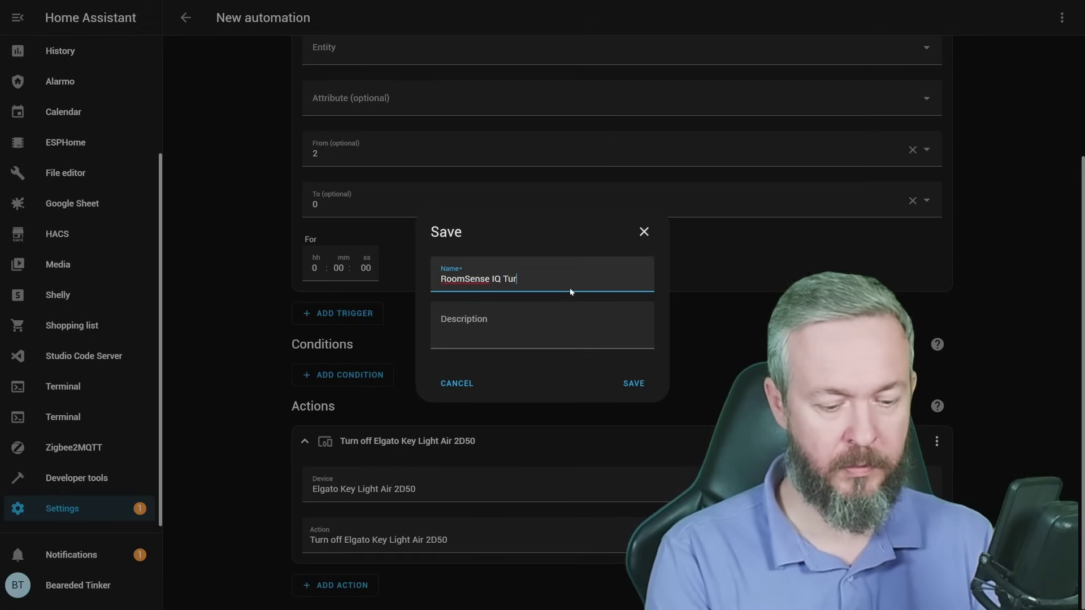
{"action": "type", "text": "n off o"}
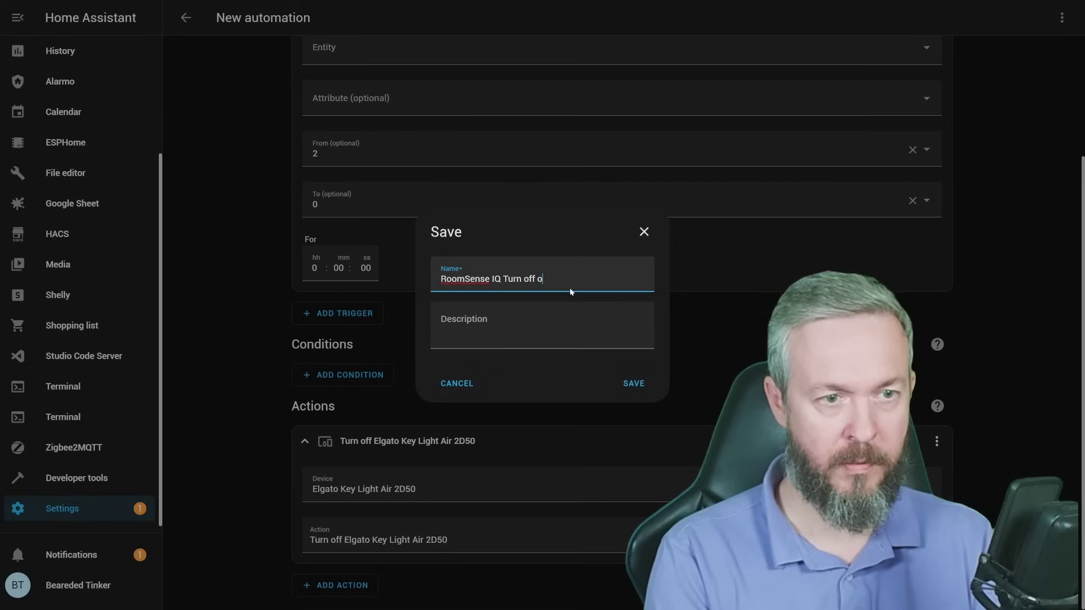
{"action": "type", "text": "n no movement"}
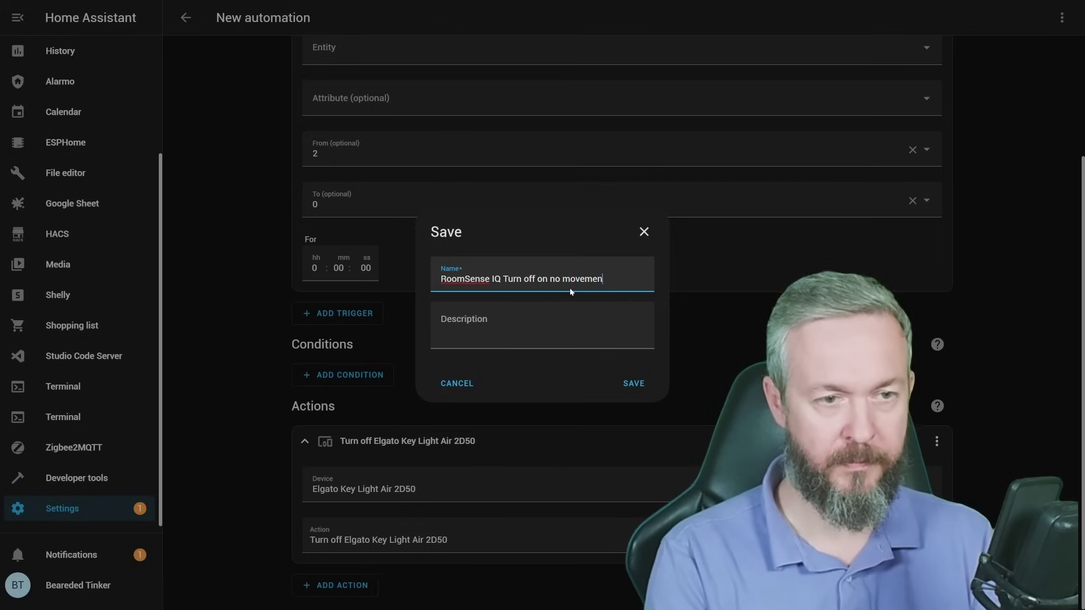
{"action": "left_click", "coordinate": [633, 384]}
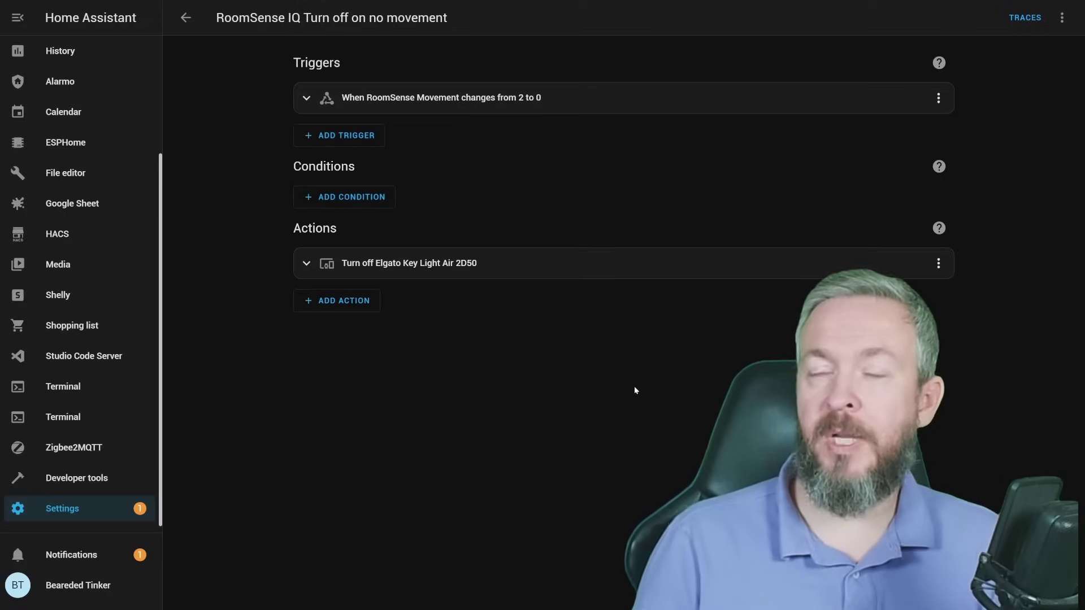